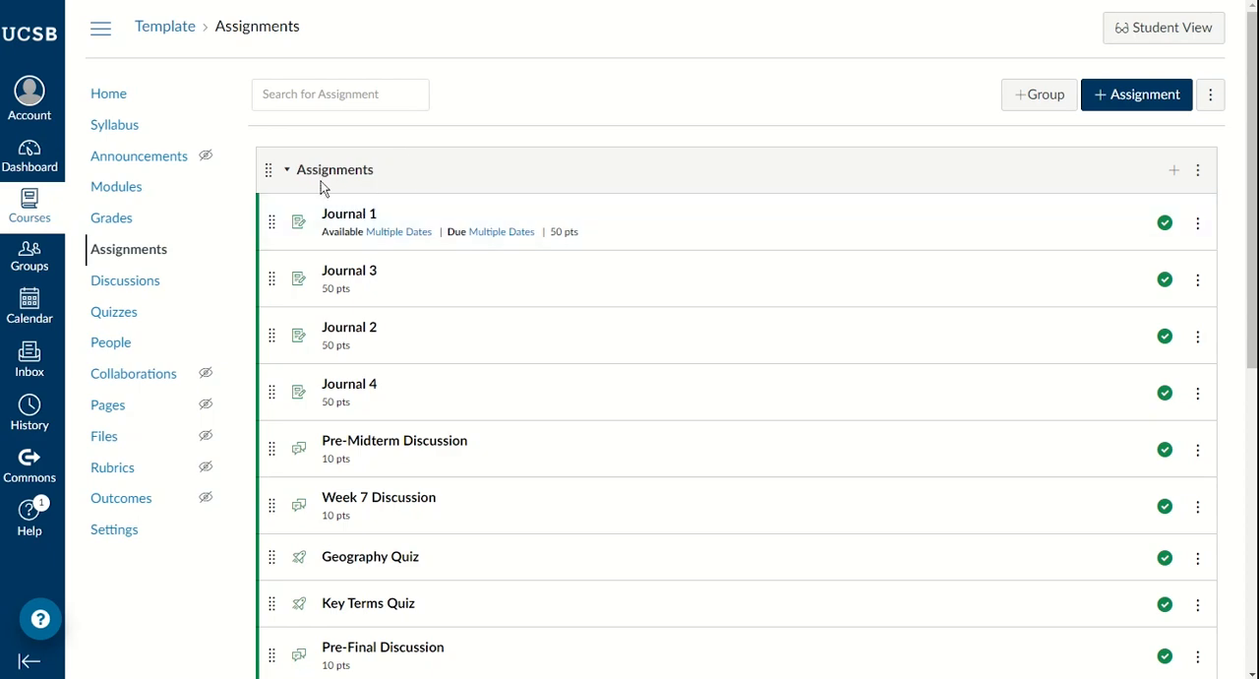
Step: Review the existing assignment groups against the Grading Scheme text note
scroll(439, 174, down, 6)
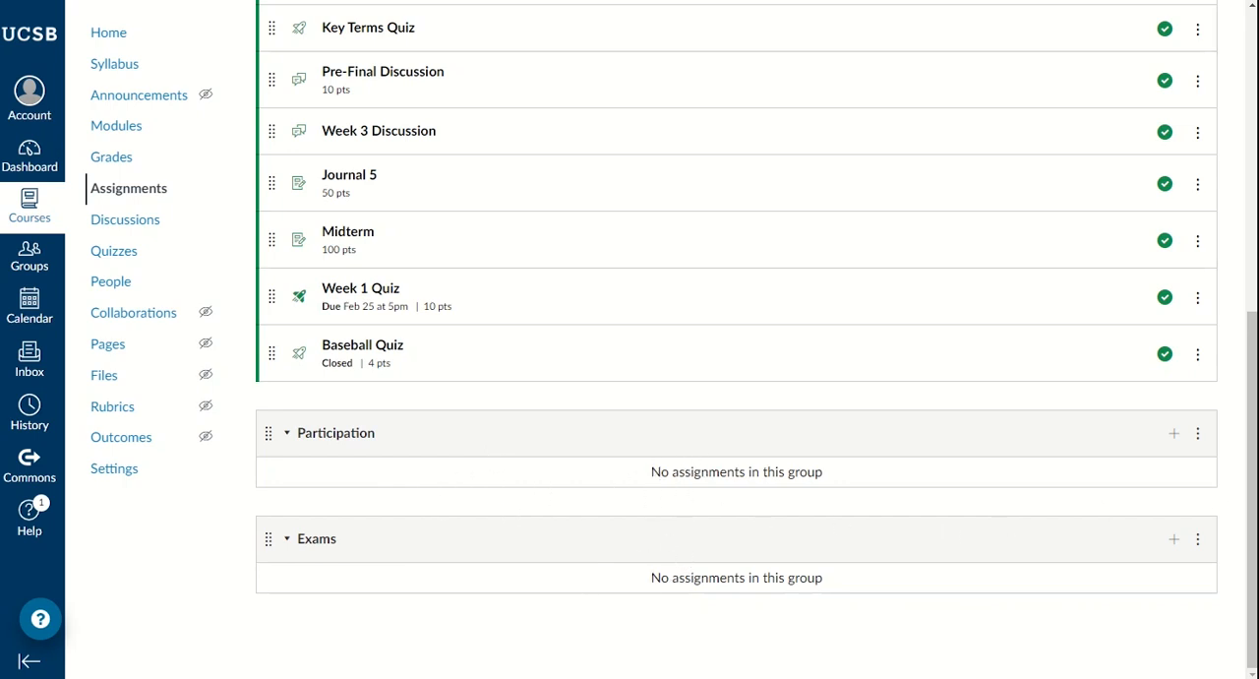
drag(1258, 286, 686, 182)
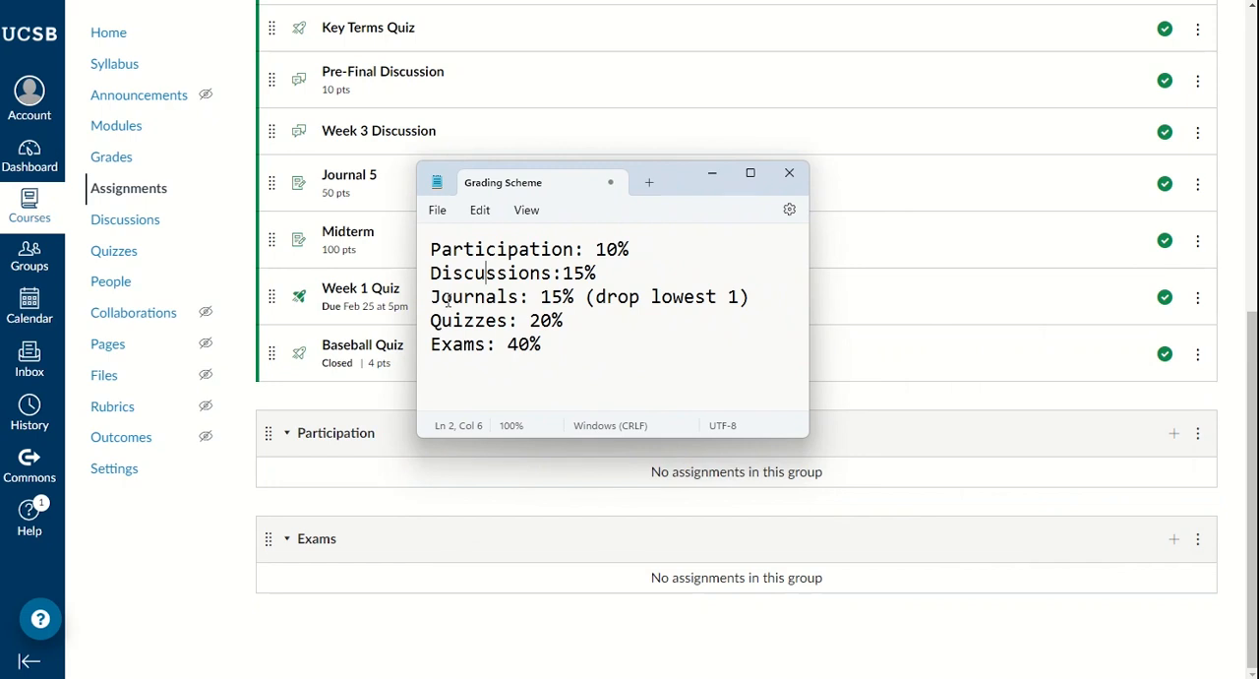
click(431, 243)
click(691, 185)
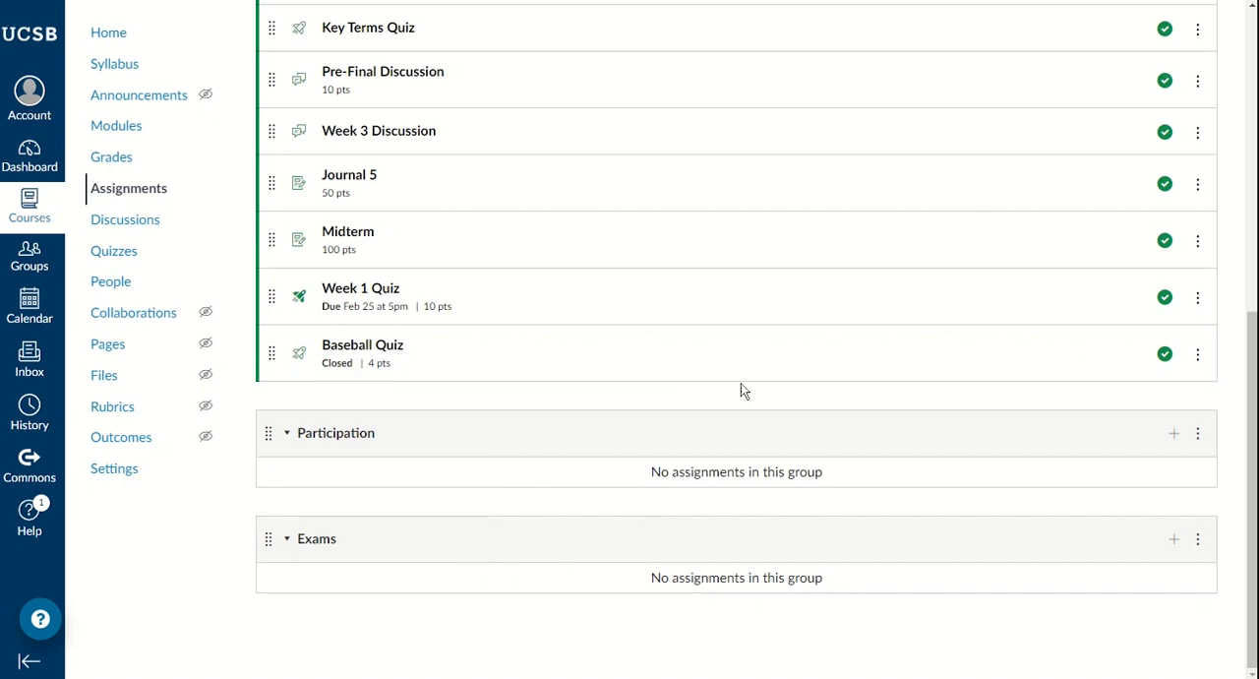
Step: Add an assignment group named Discussions and check it in the group list
scroll(983, 261, up, 6)
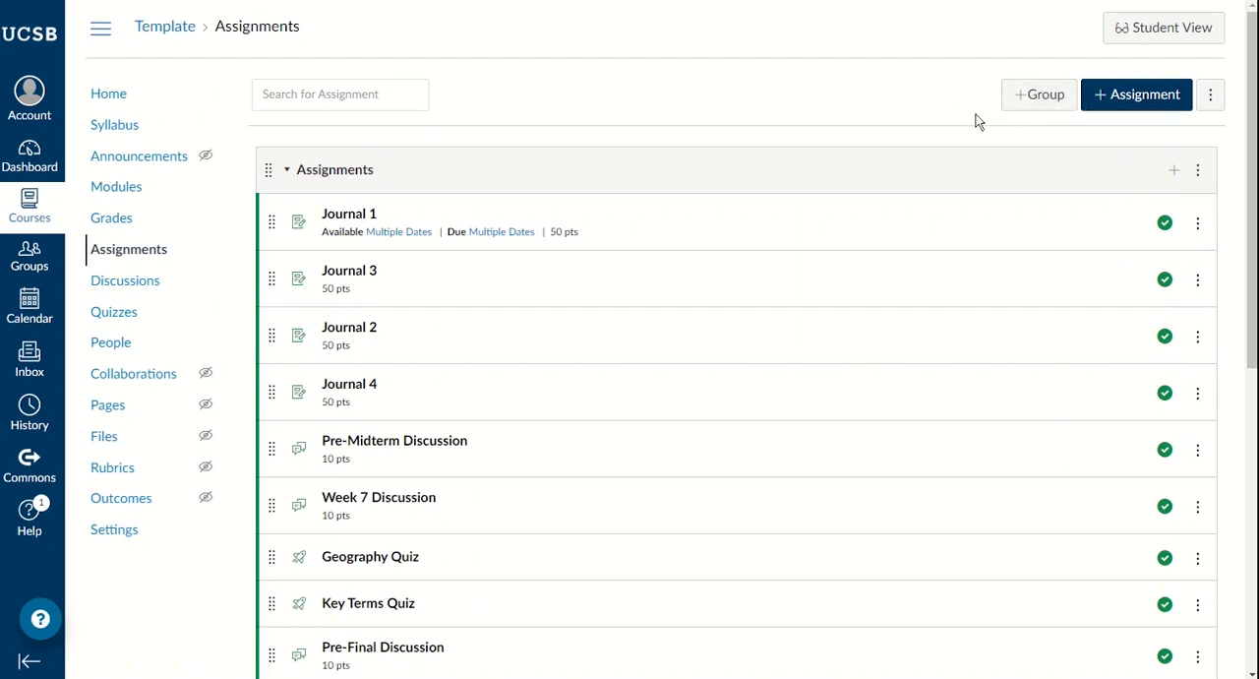
click(1031, 104)
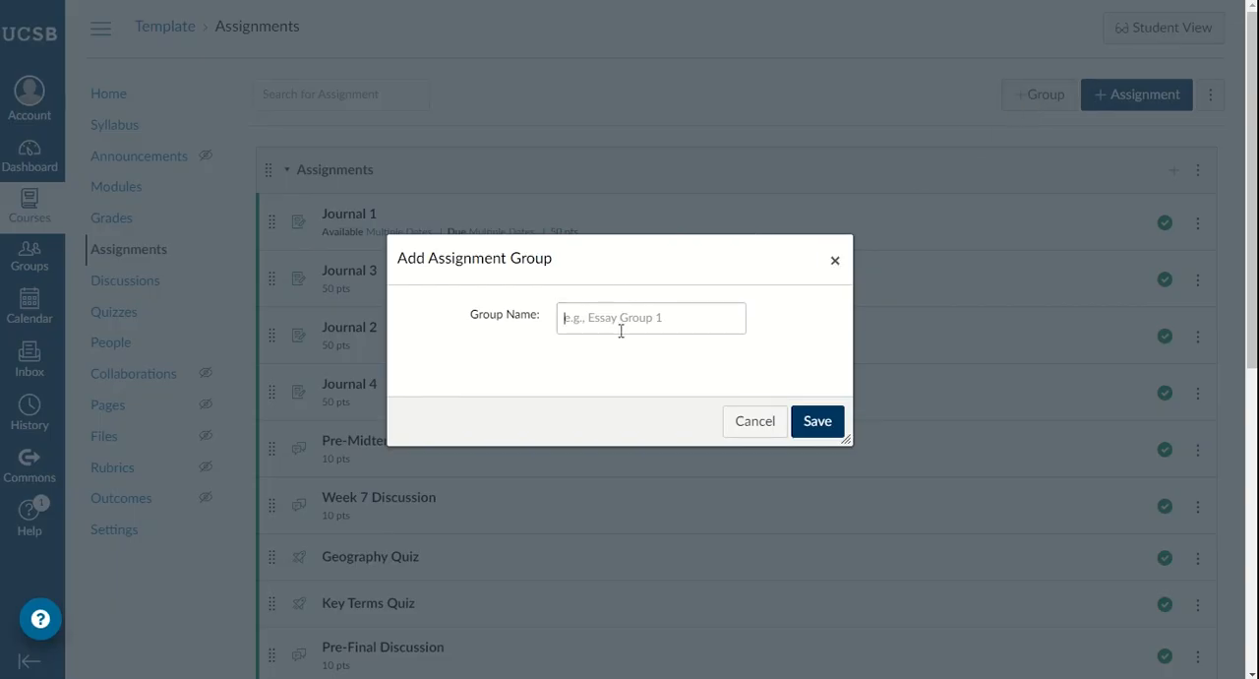
click(623, 329)
text(Dis)
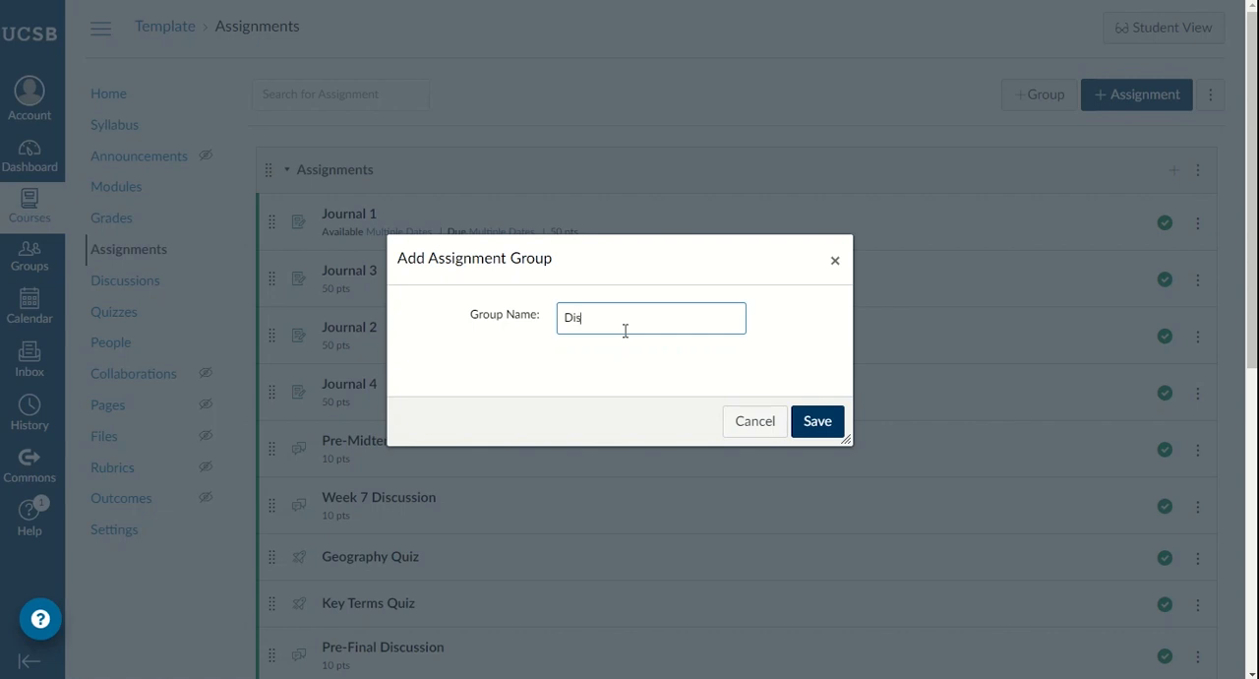
text(cussions)
click(822, 422)
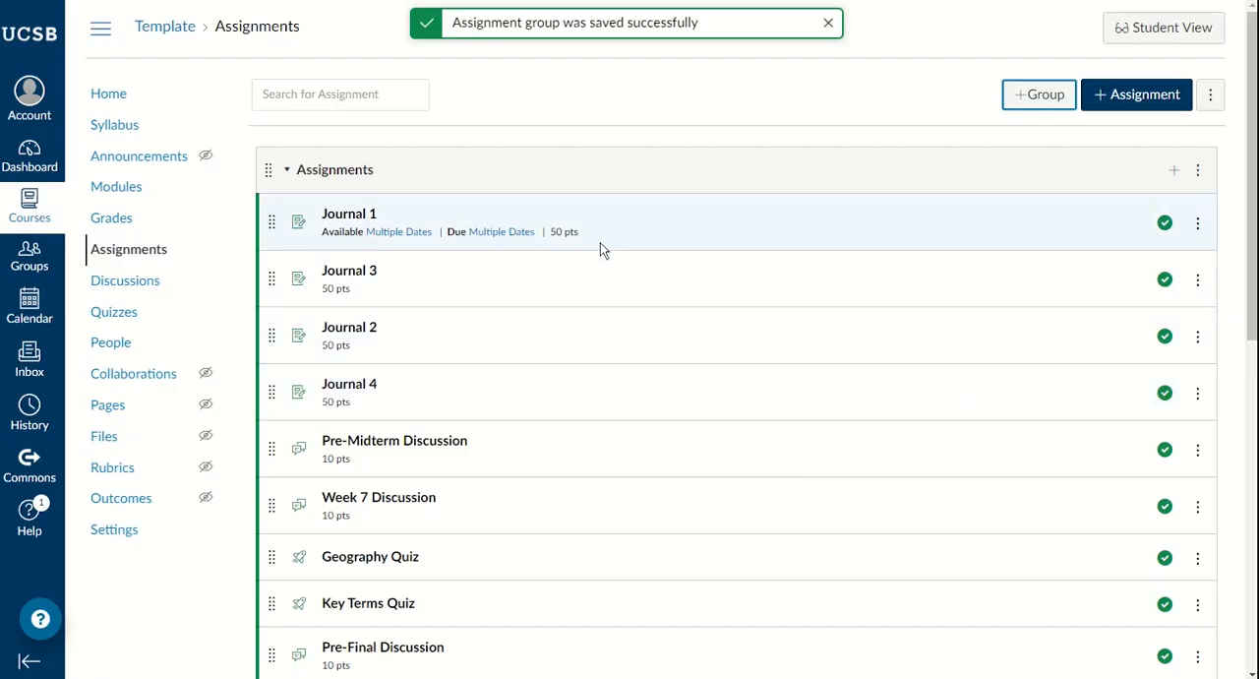
scroll(602, 249, down, 10)
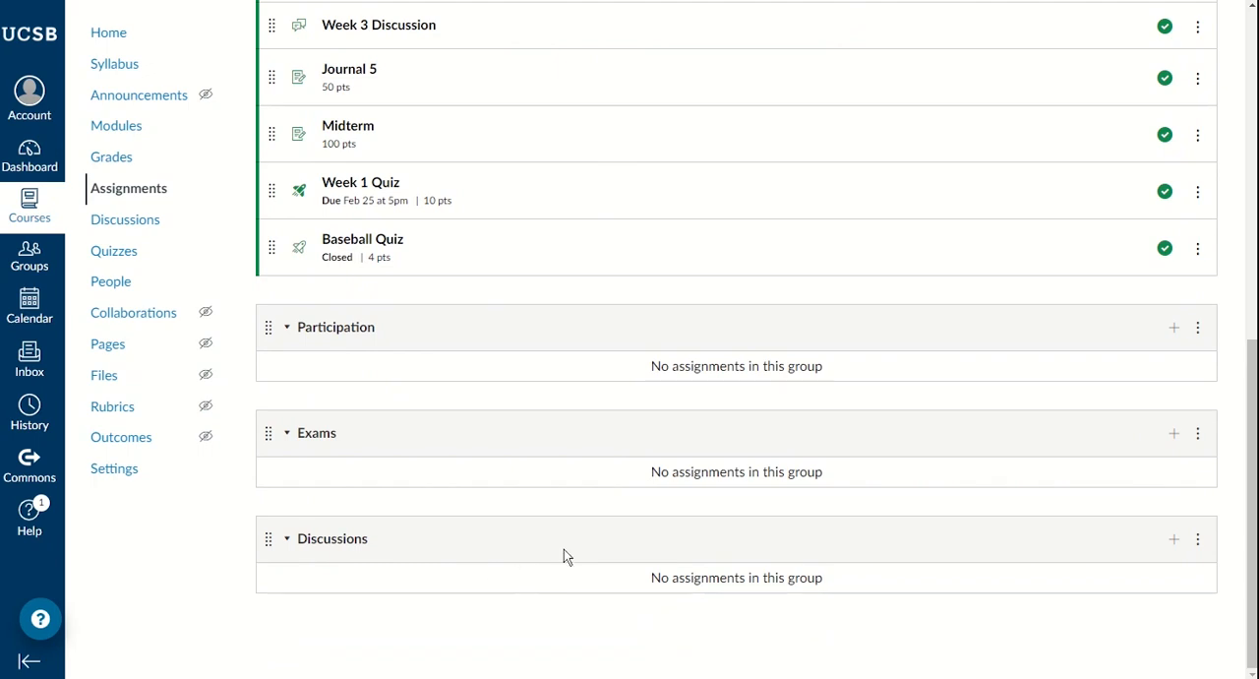
Step: Rename the Assignments group as Journals and set it to ignore each student's 1 lowest score
scroll(564, 549, up, 4)
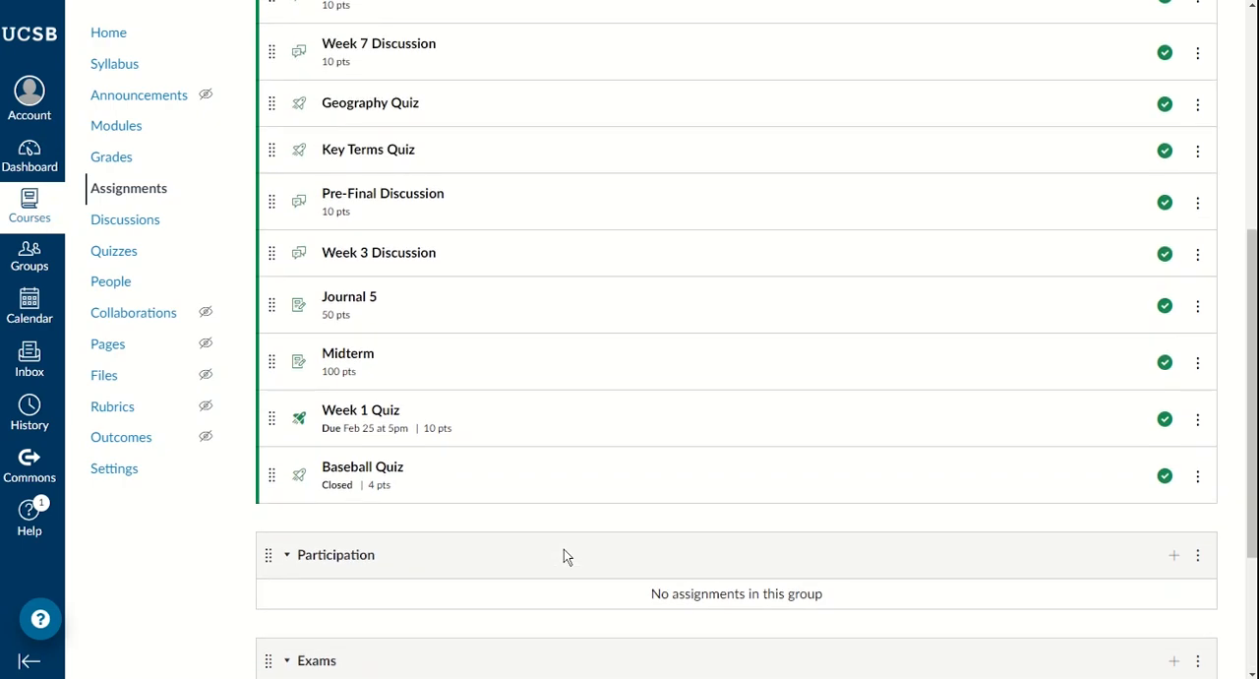
scroll(563, 555, up, 3)
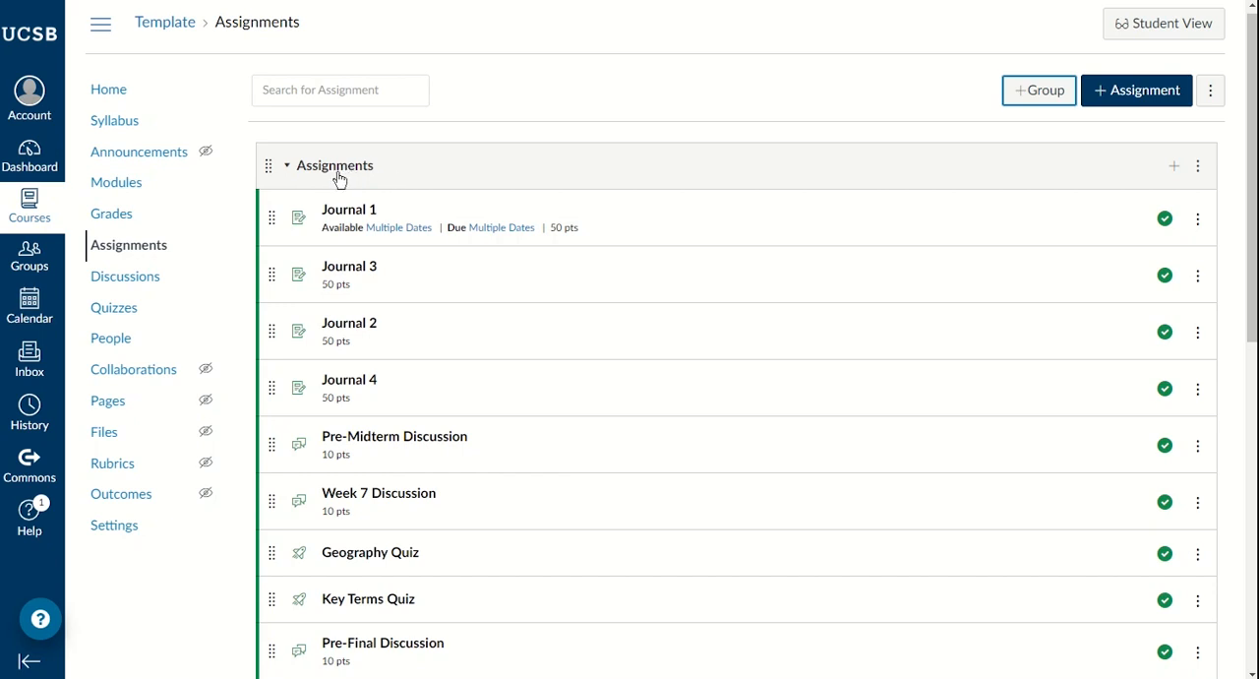
click(1199, 174)
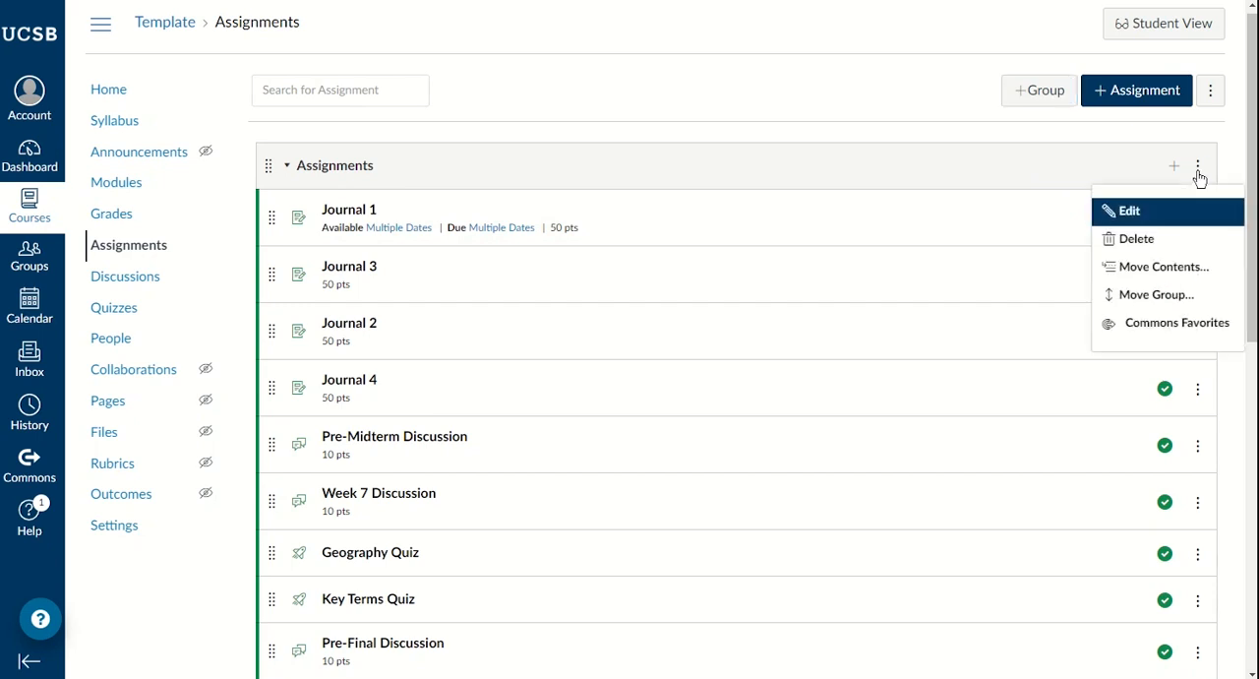
click(1129, 212)
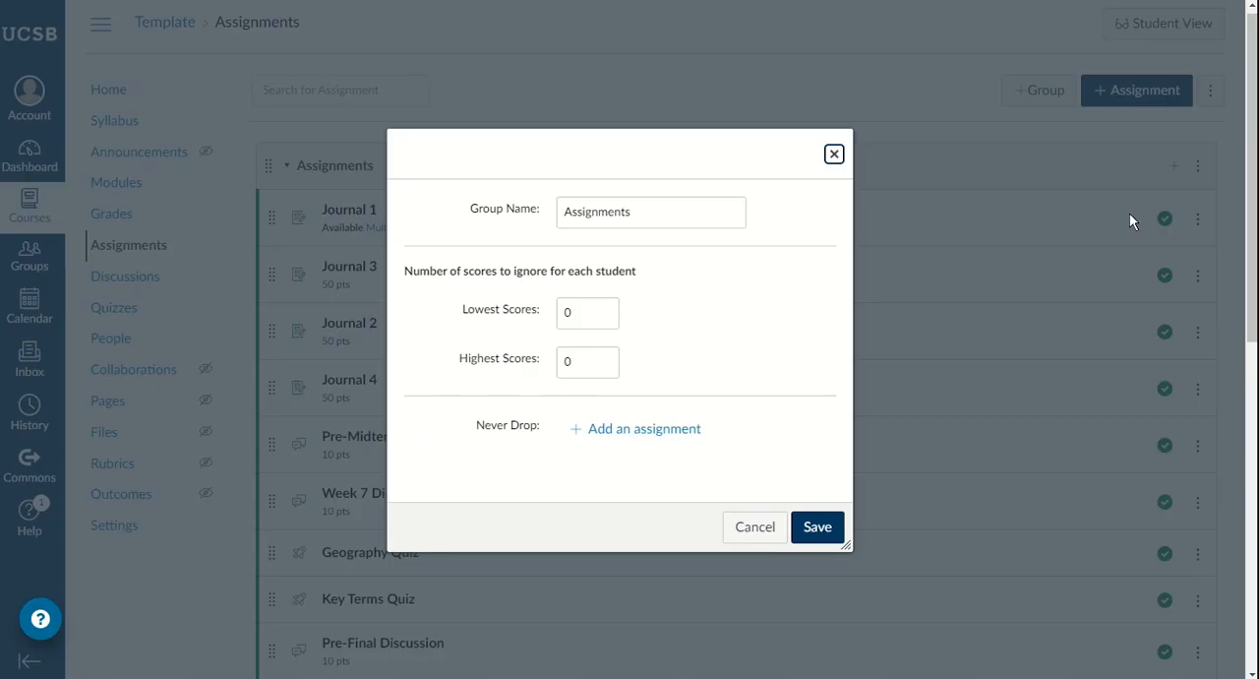
double_click(638, 216)
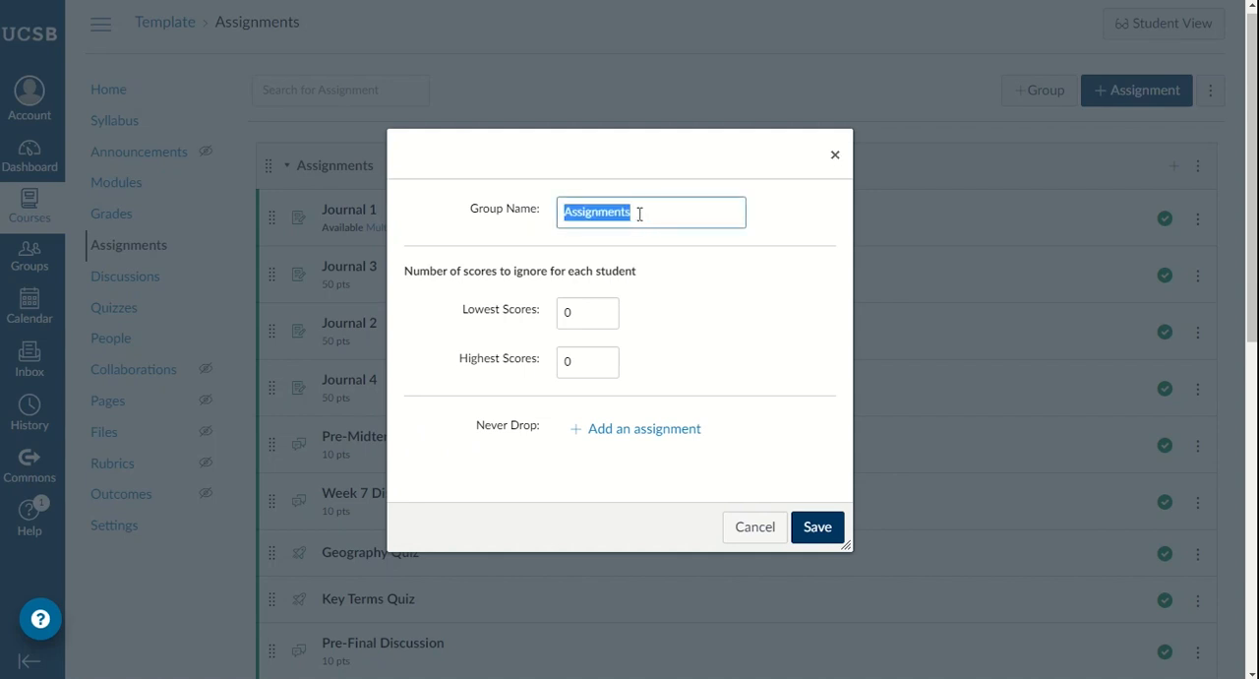
text(Jounr)
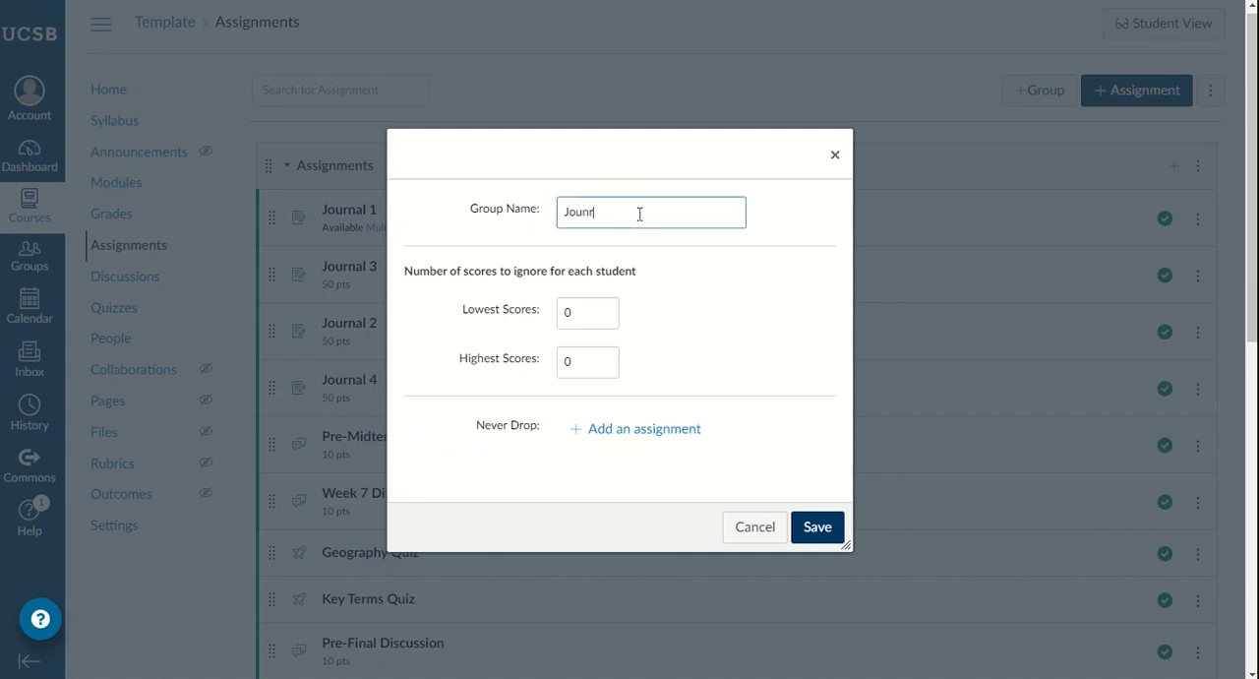
key(BackSpace)
key(BackSpace)
text(rnals)
click(580, 310)
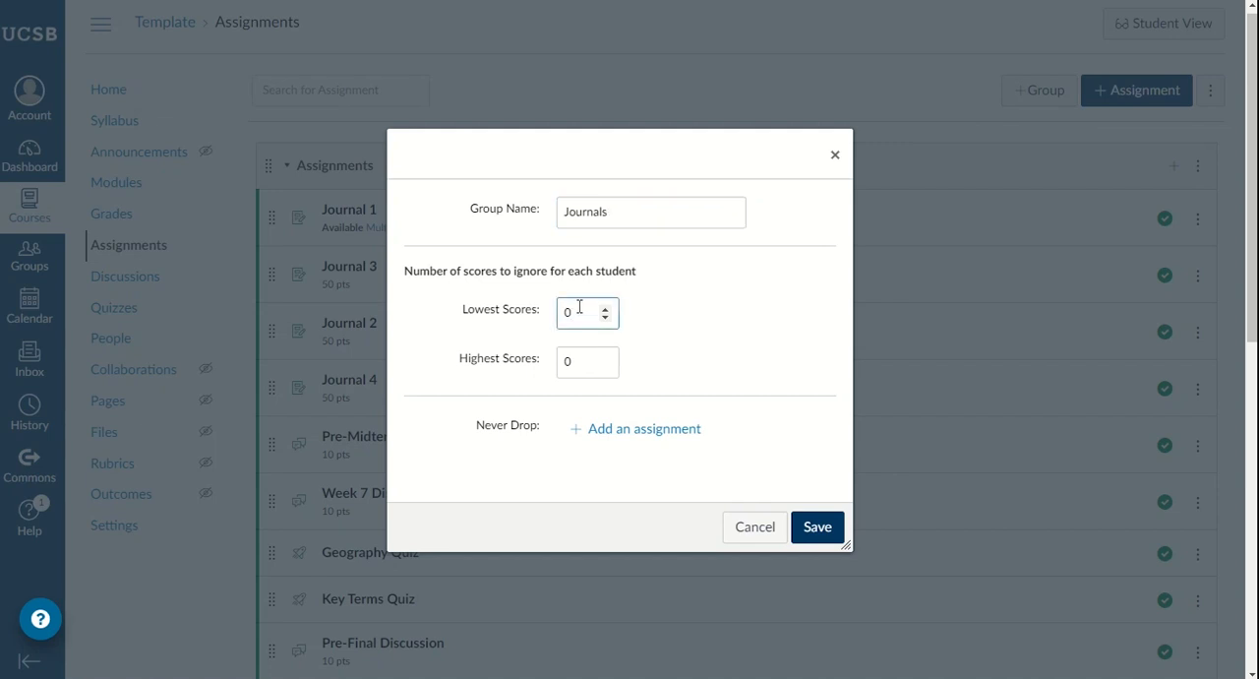
key(BackSpace)
click(817, 534)
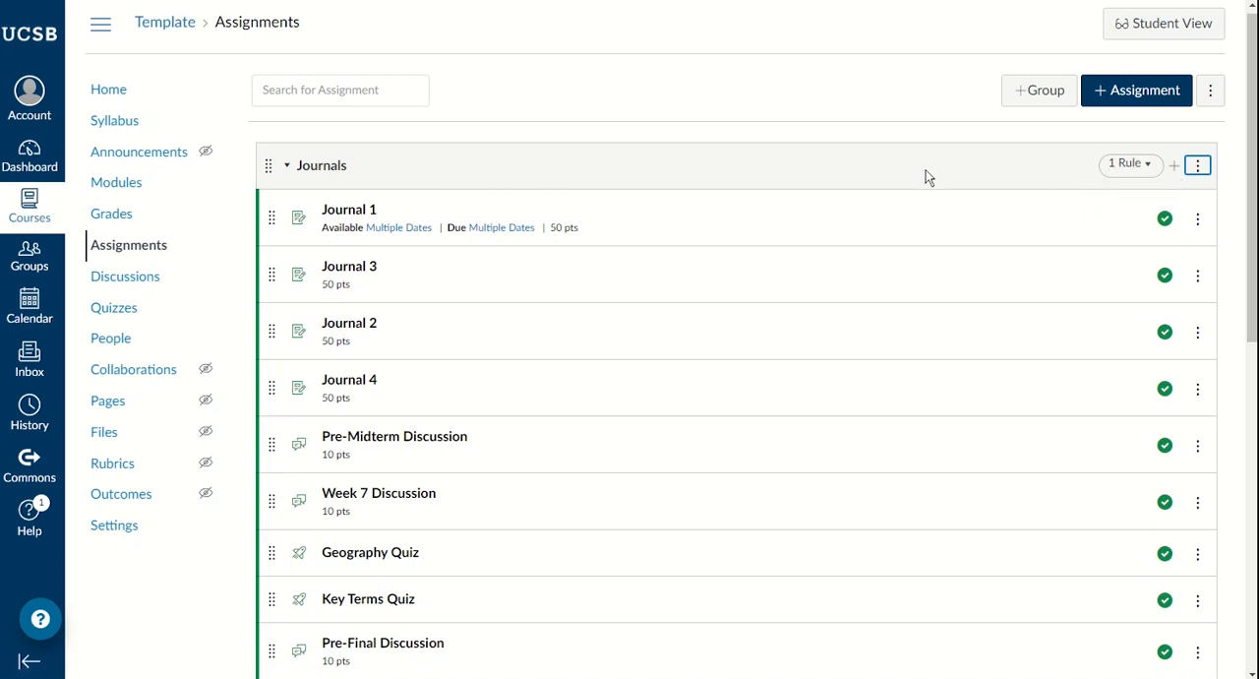
Step: Add an assignment group named Quizzes and check it in the group list
scroll(925, 177, down, 4)
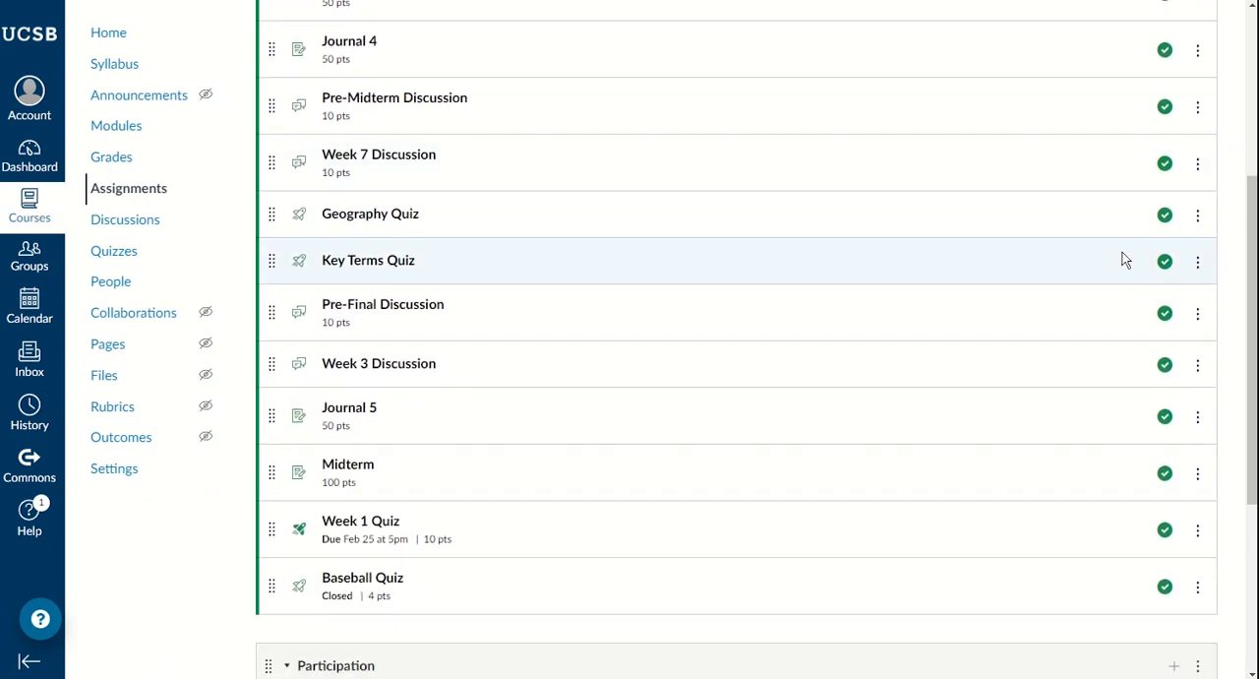
scroll(1121, 256, up, 4)
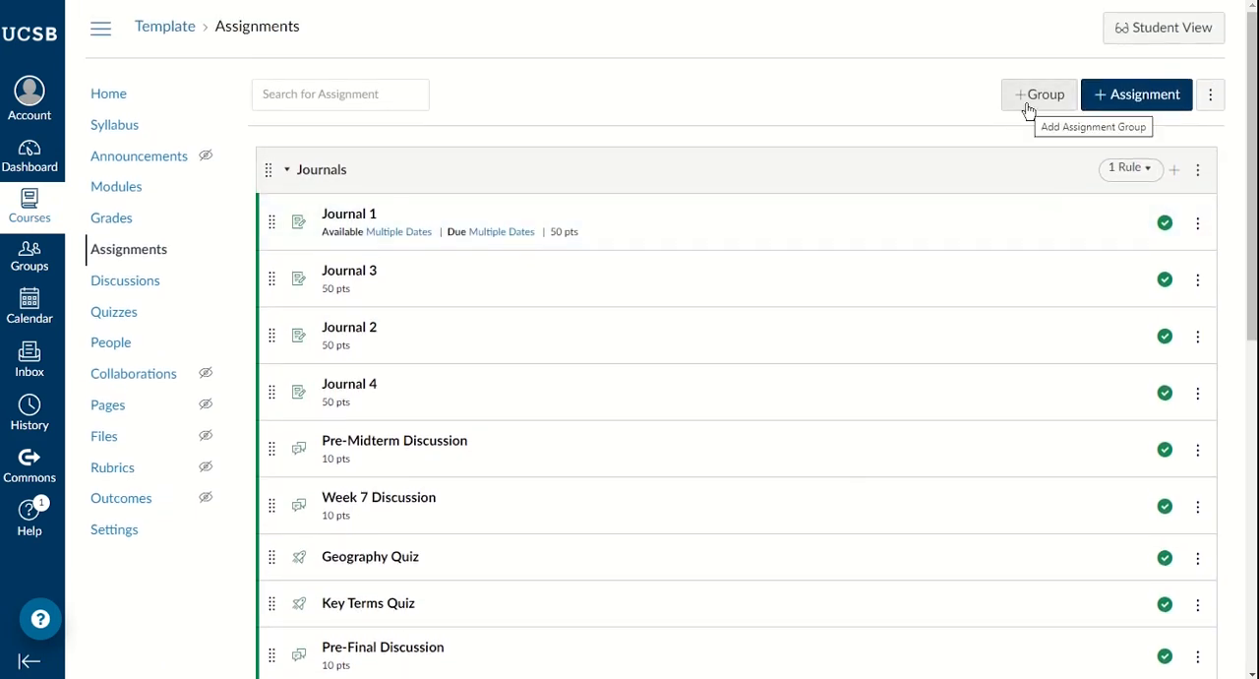
click(1028, 102)
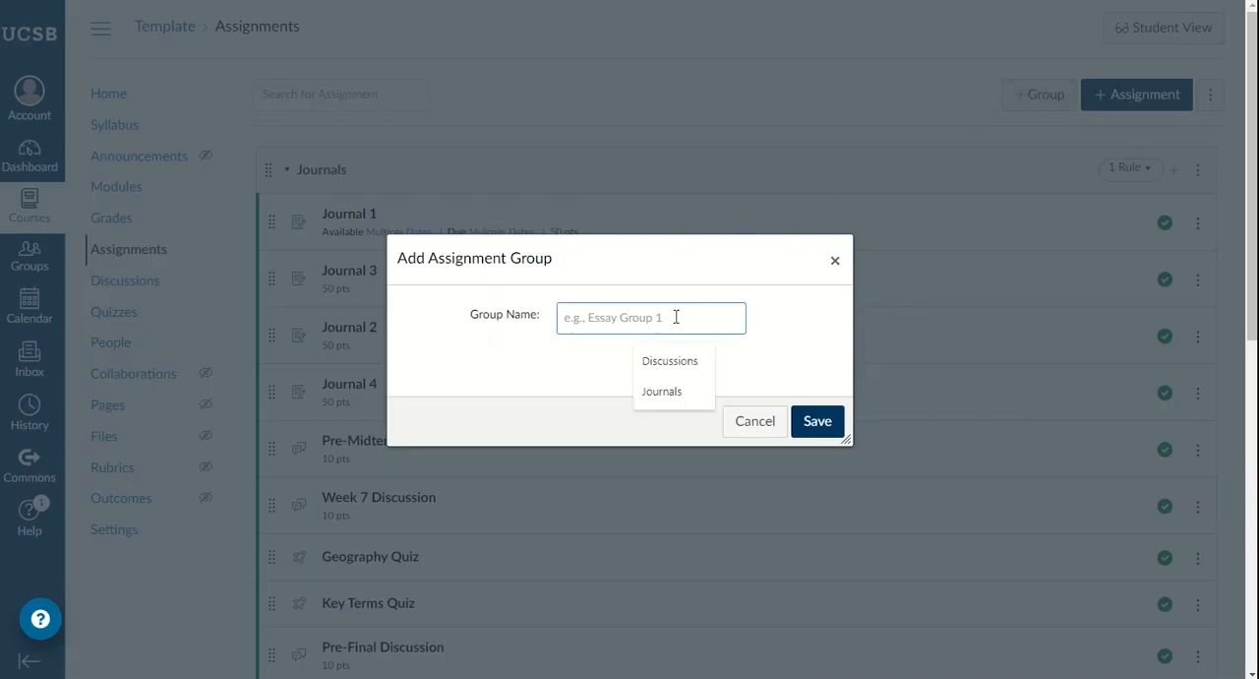
text(Quizzes)
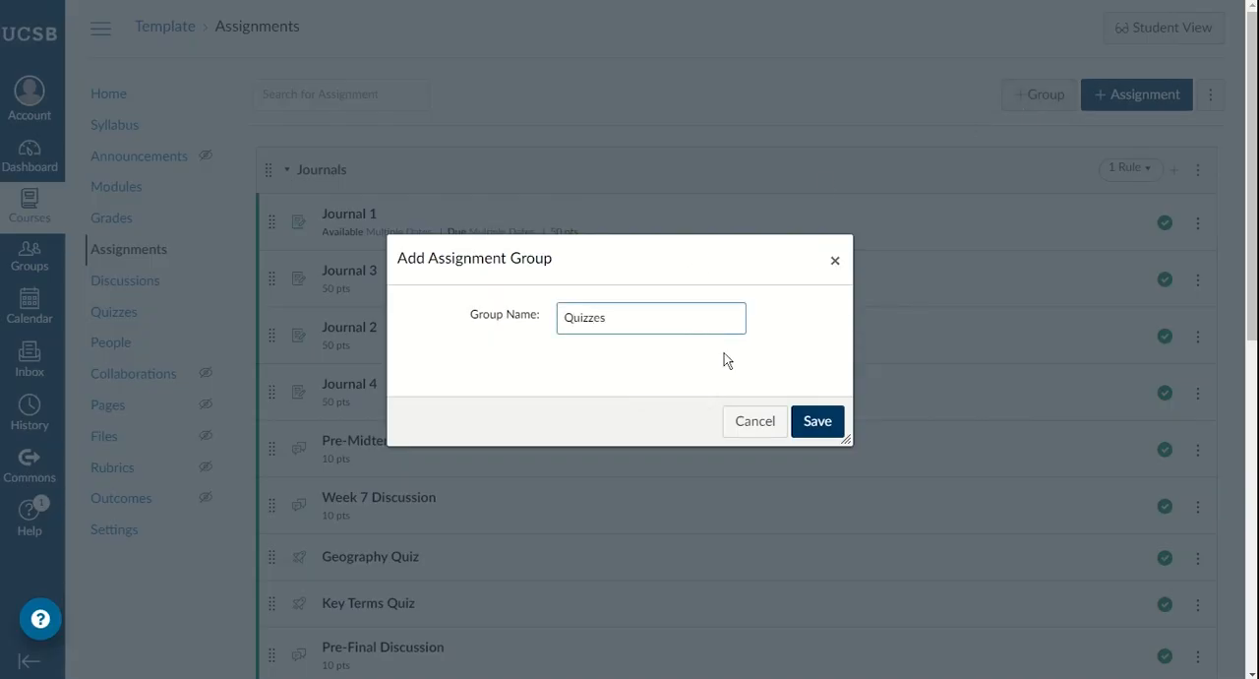
click(819, 424)
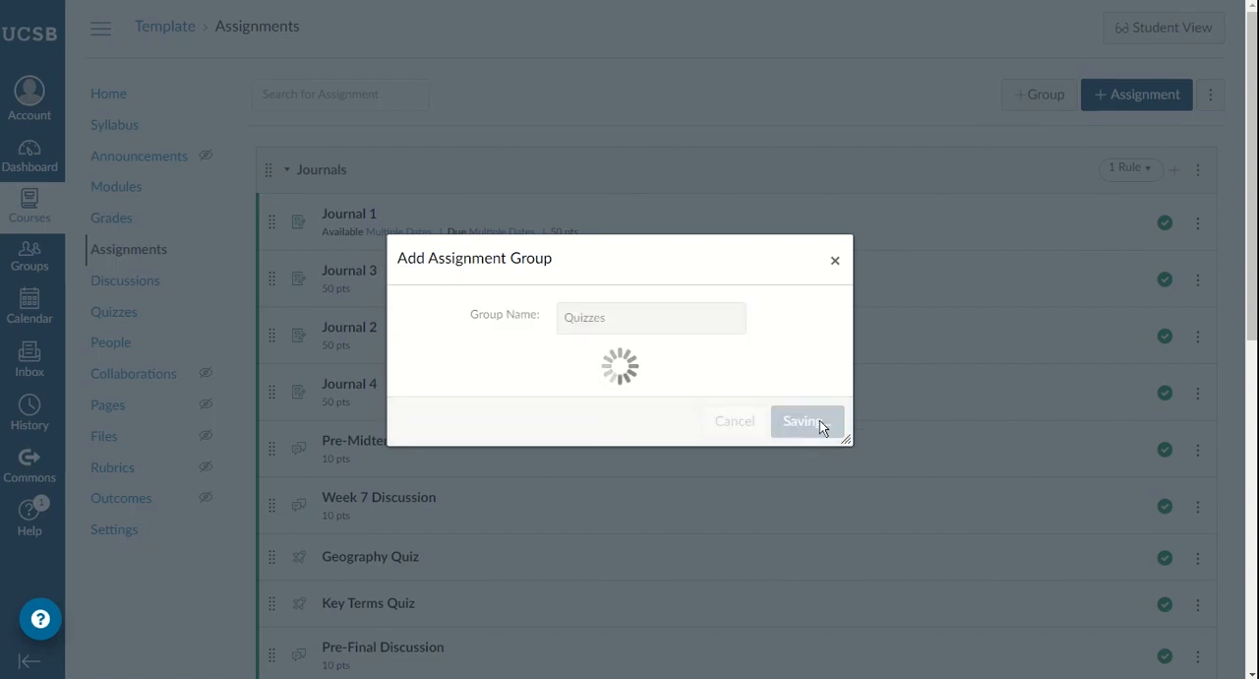
scroll(648, 278, down, 7)
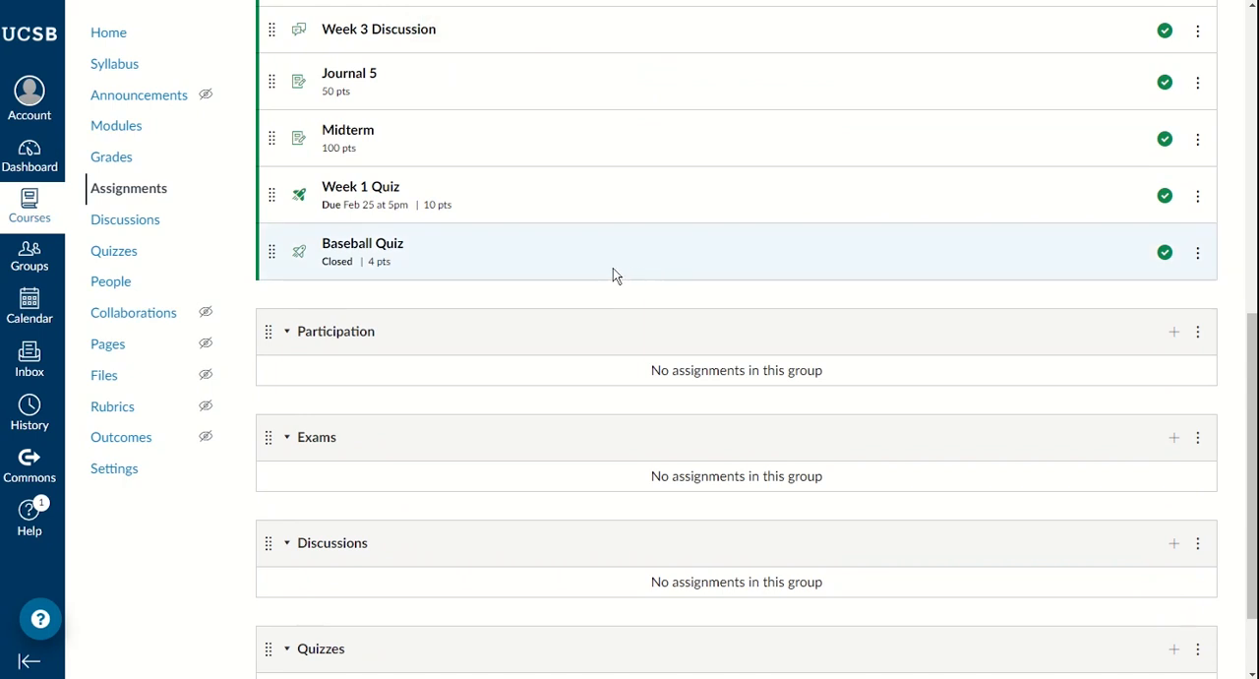
scroll(613, 267, down, 2)
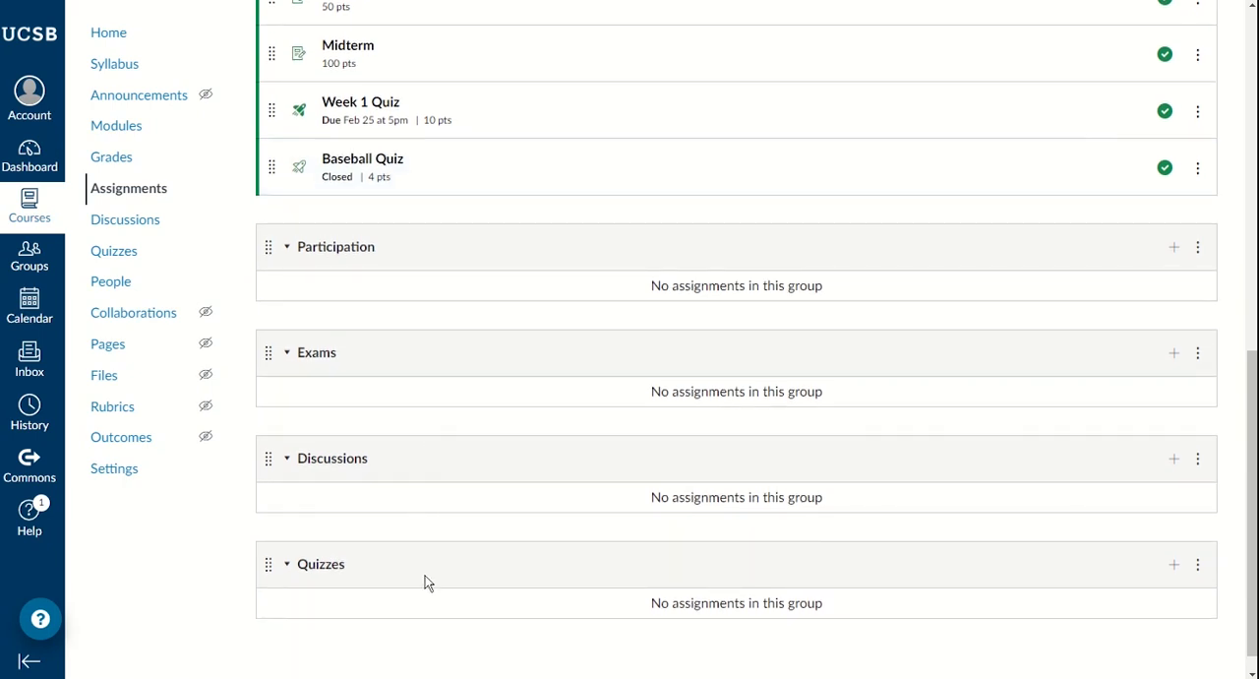
Step: Move Baseball Quiz and Week 1 Quiz from the Journals group into the Quizzes group
scroll(478, 535, up, 4)
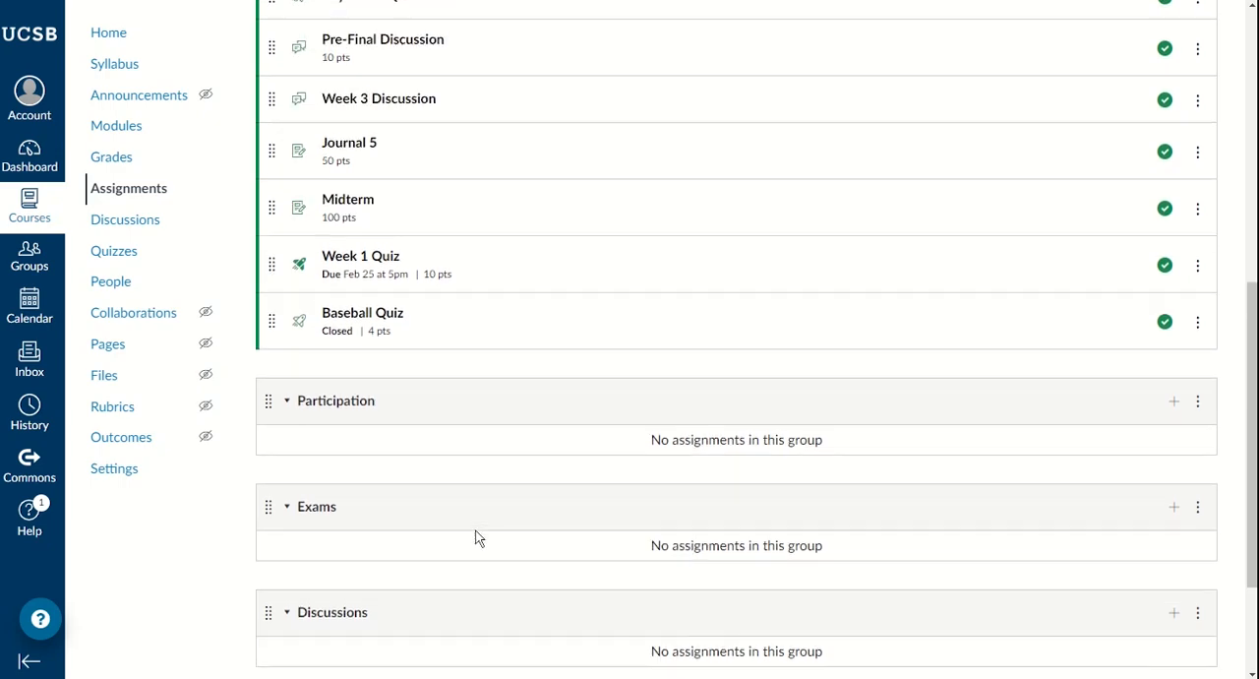
scroll(493, 454, up, 4)
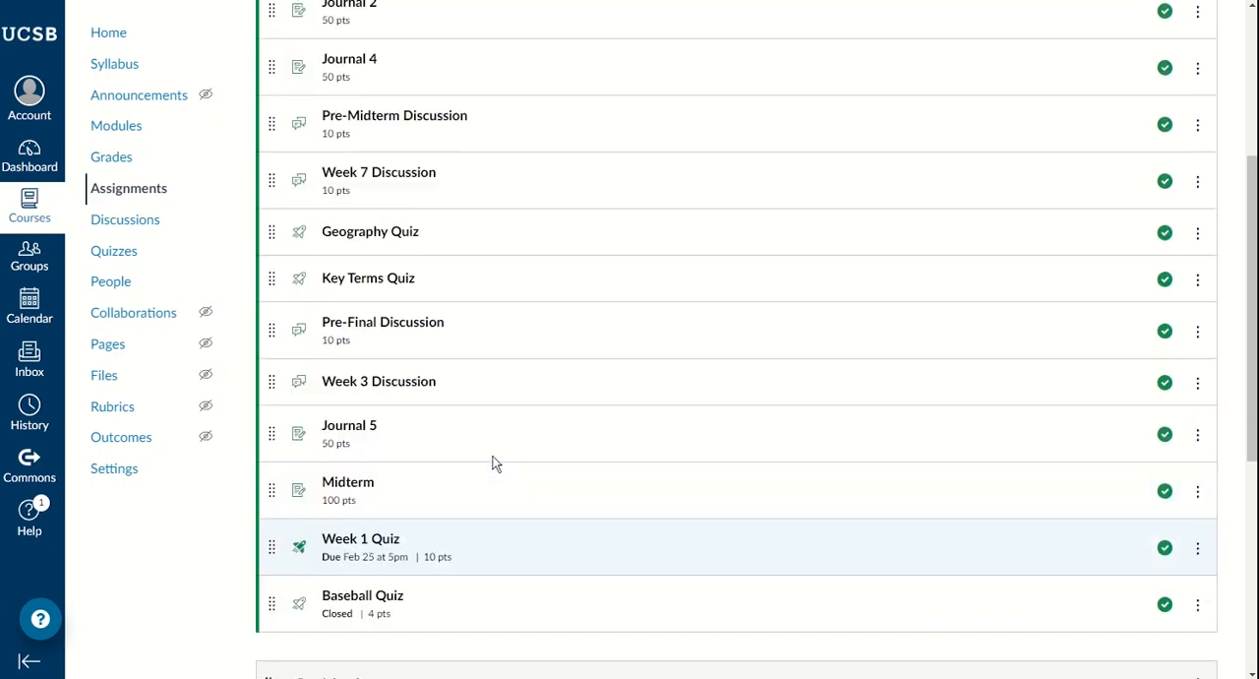
scroll(492, 463, down, 2)
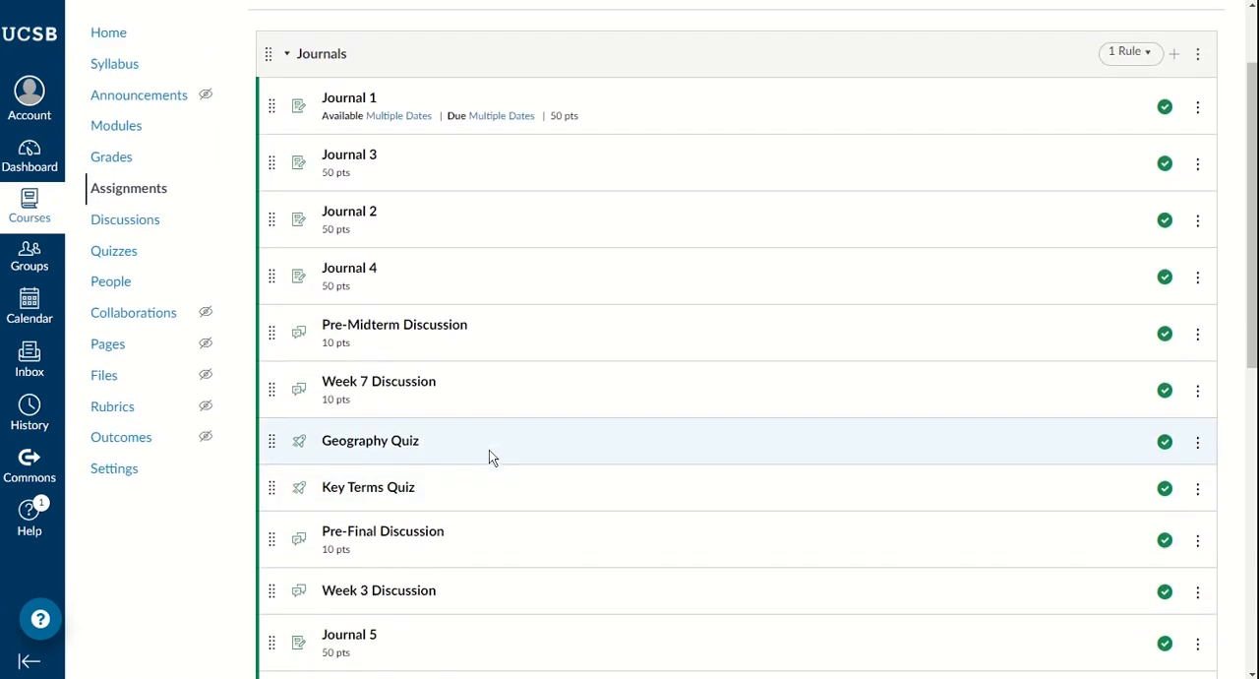
scroll(491, 457, down, 3)
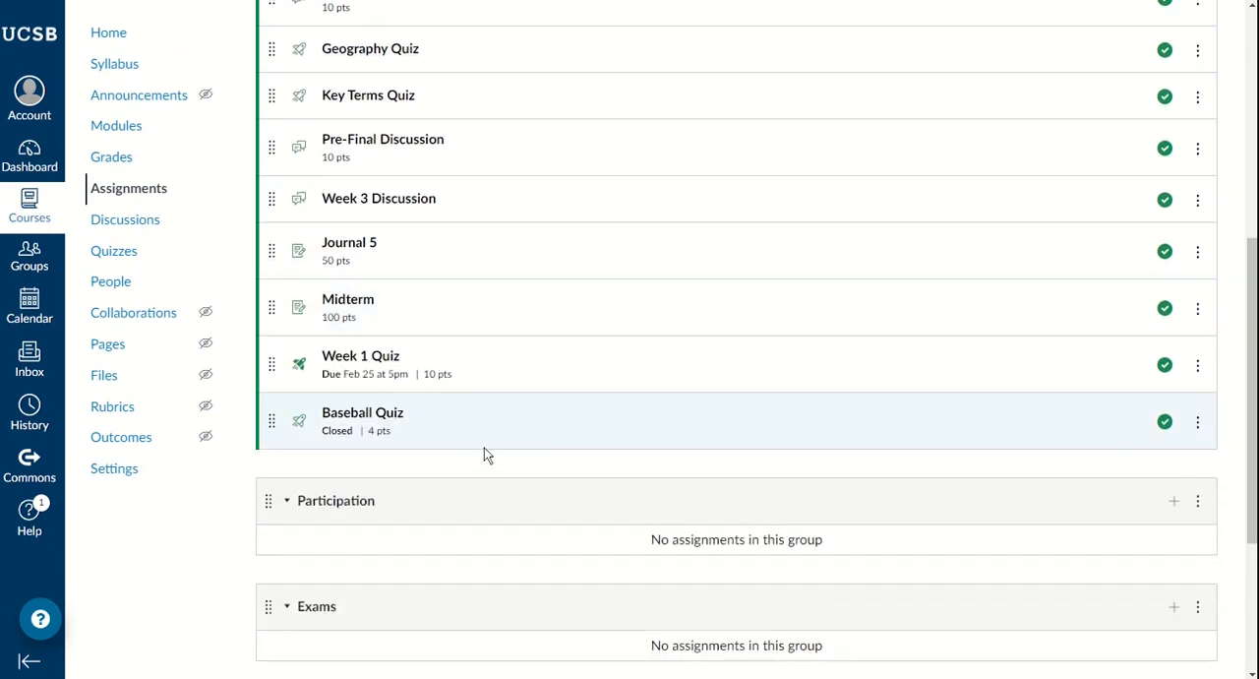
scroll(484, 454, down, 2)
scroll(479, 454, up, 2)
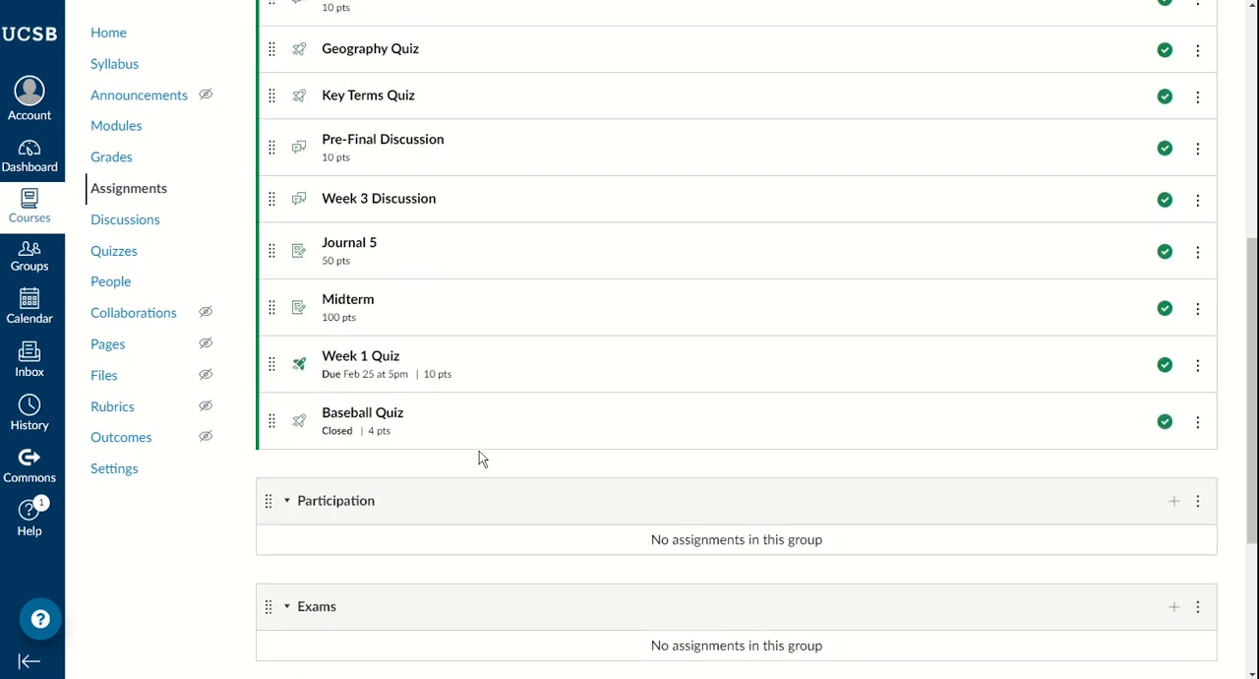
scroll(479, 451, down, 2)
scroll(371, 360, down, 2)
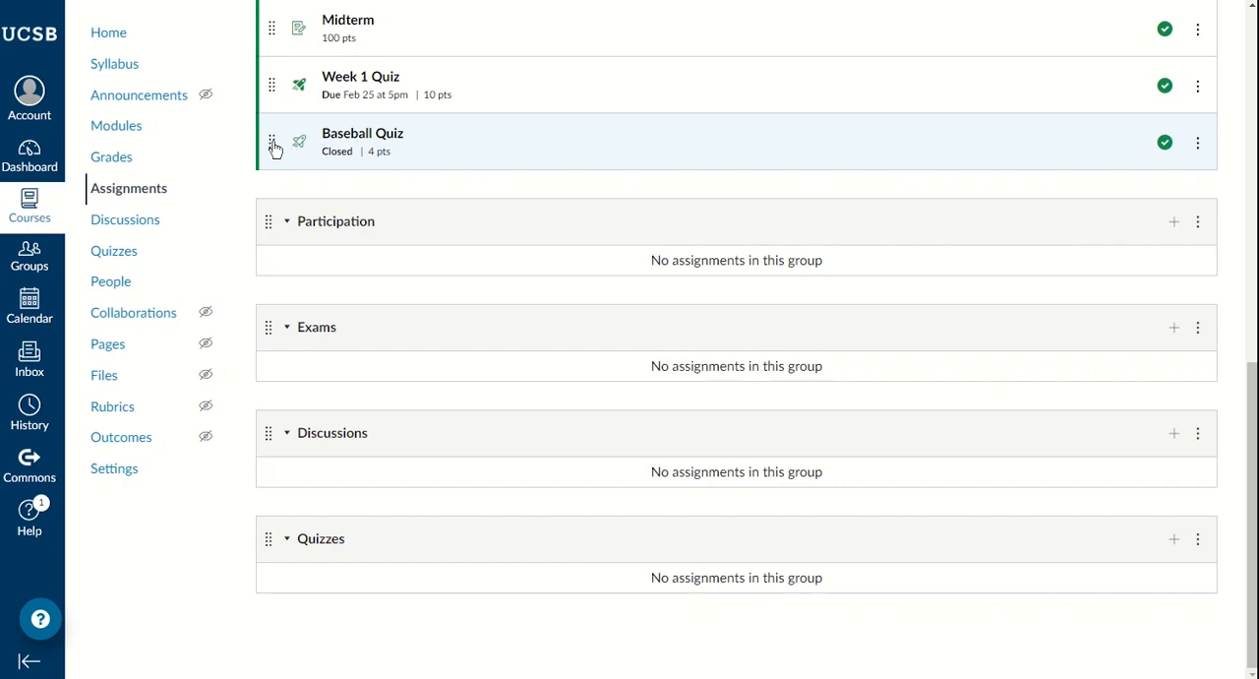
drag(274, 146, 280, 595)
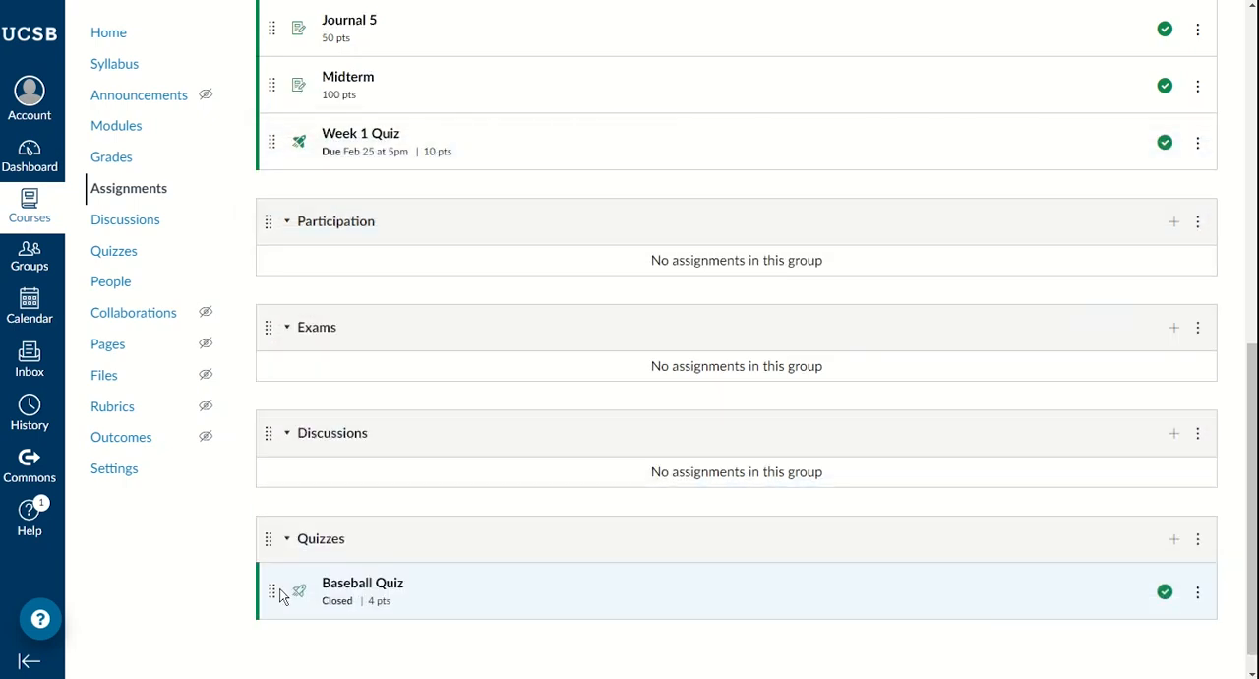
drag(269, 143, 271, 626)
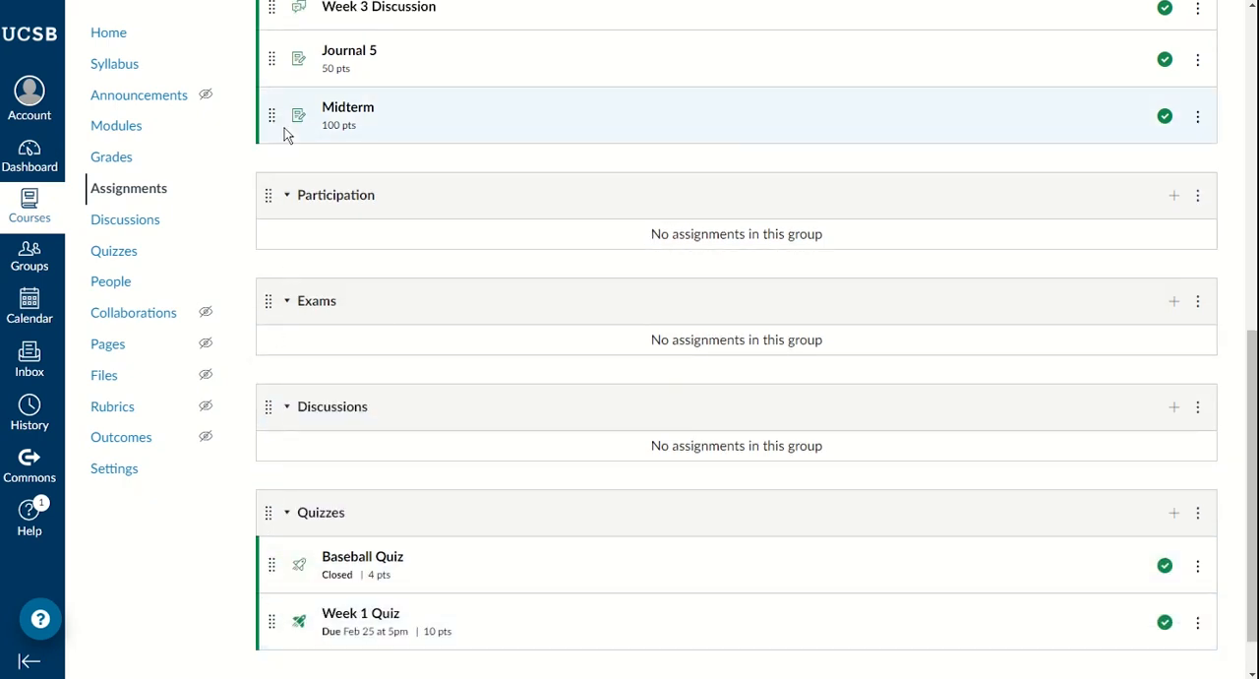
Step: Move Midterm into the Exams group, and Week 3 Discussion and Pre-Final Discussion into the Discussions group
drag(272, 118, 271, 295)
scroll(279, 163, up, 3)
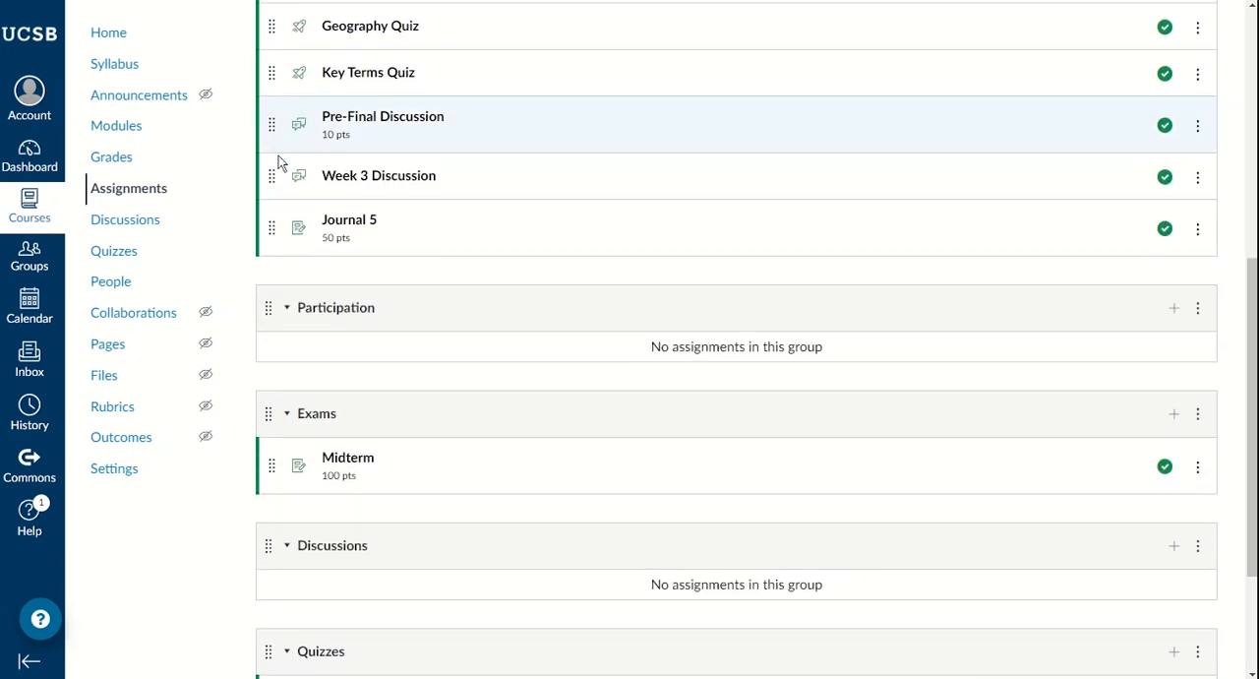
drag(271, 175, 281, 549)
drag(272, 123, 275, 547)
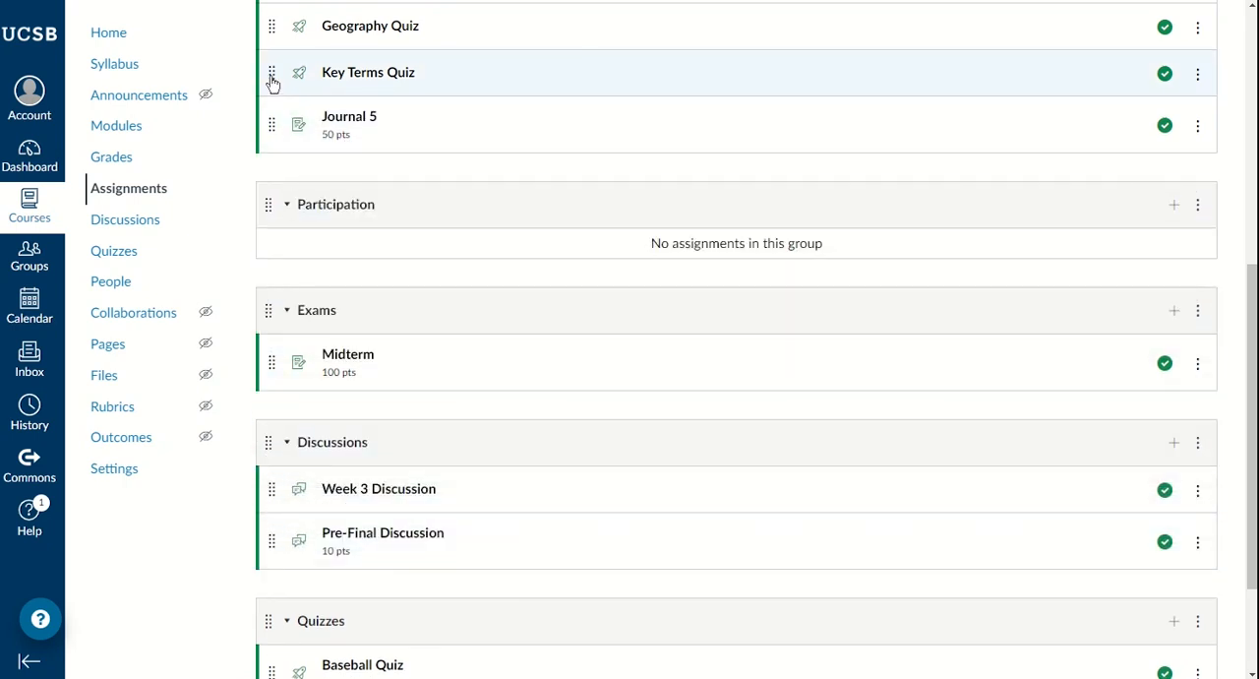
Step: Move Key Terms Quiz and Geography Quiz into the Quizzes group, and Week 7 Discussion into the Discussions group
drag(274, 84, 272, 623)
drag(272, 30, 272, 561)
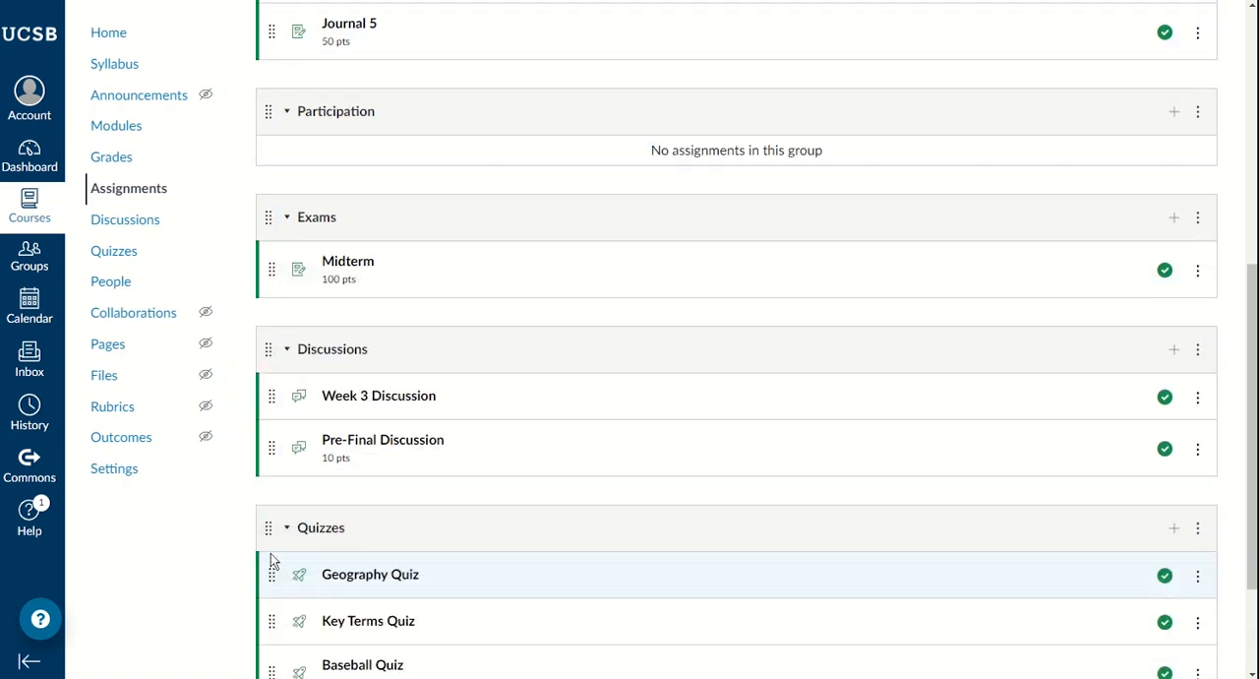
scroll(272, 551, up, 3)
drag(278, 224, 273, 433)
scroll(266, 275, up, 2)
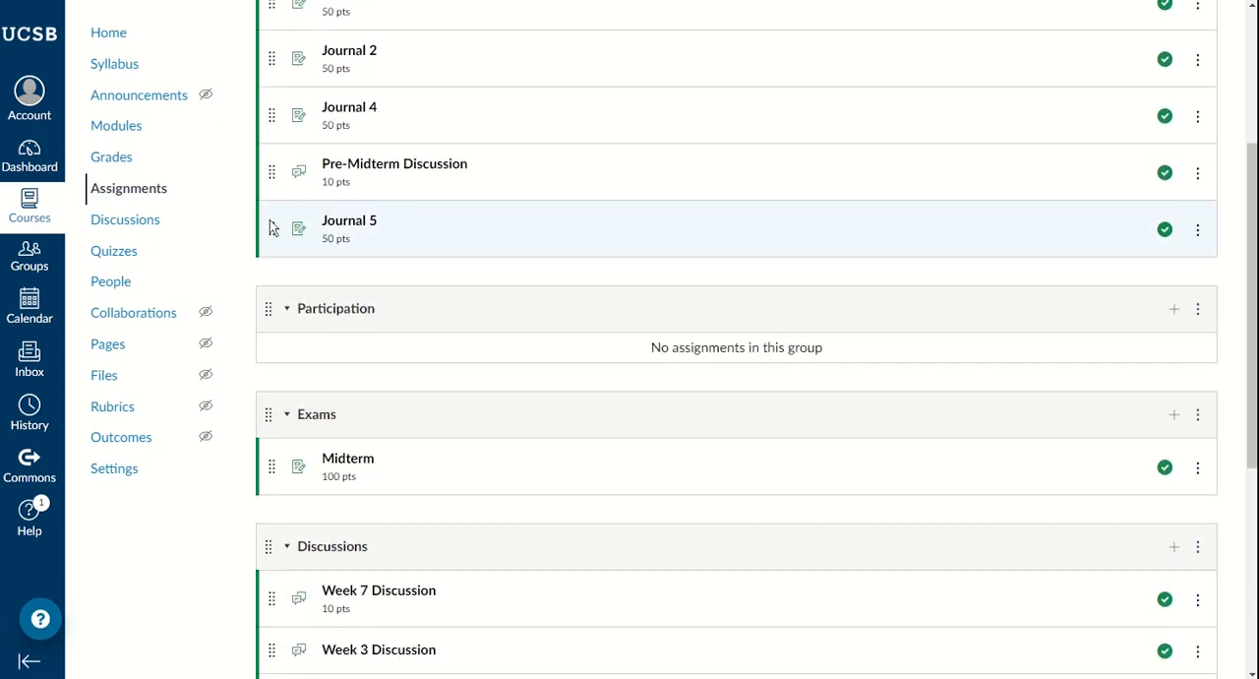
Step: Move Pre-Midterm Discussion from the Journals group into the Discussions group and check how the assignments are sorted
drag(272, 177, 281, 343)
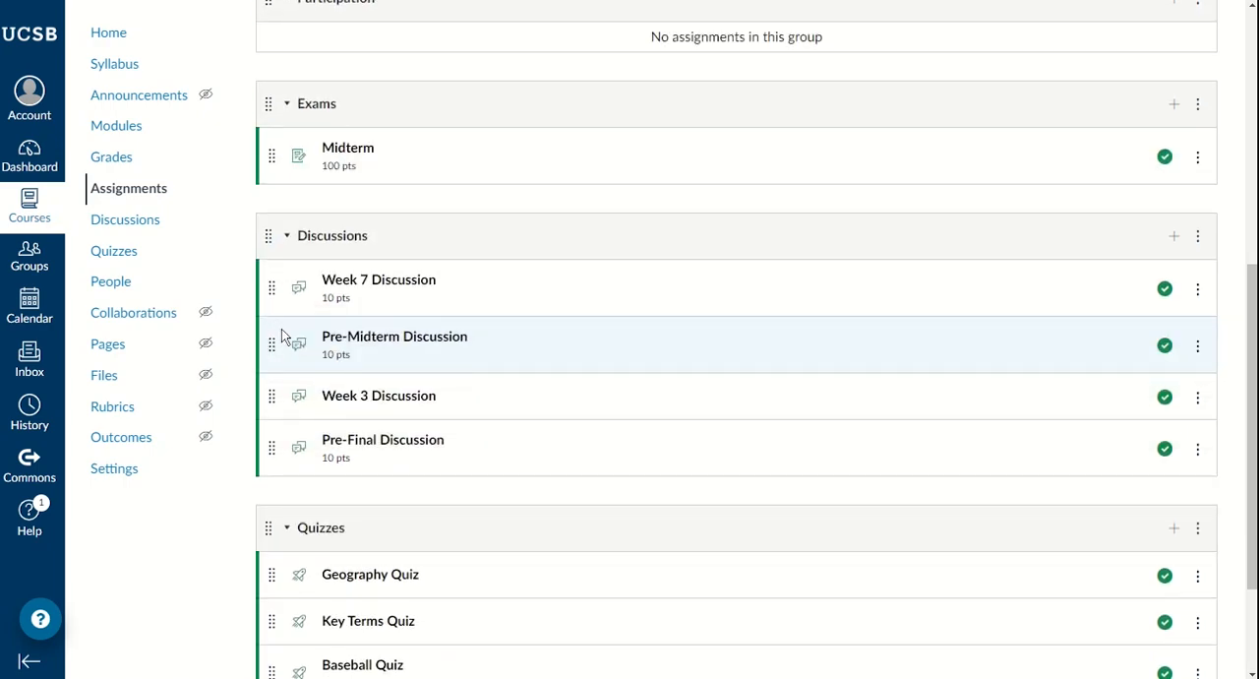
scroll(250, 251, up, 3)
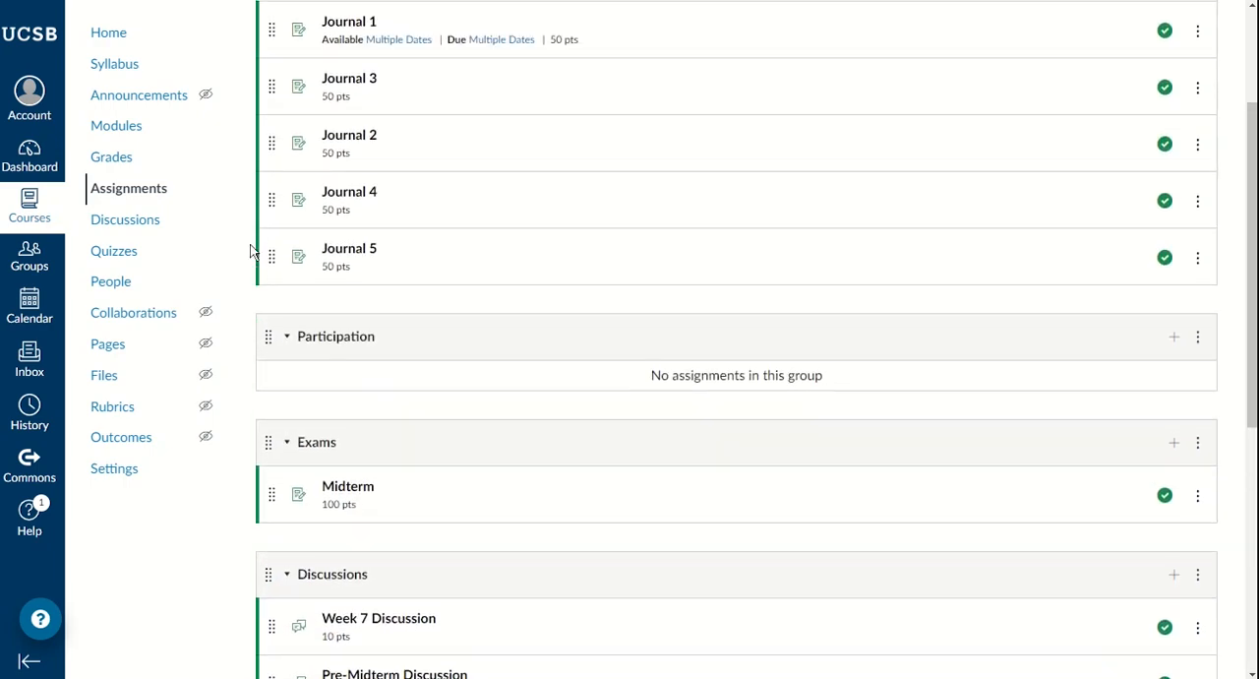
scroll(251, 250, up, 2)
scroll(251, 251, down, 2)
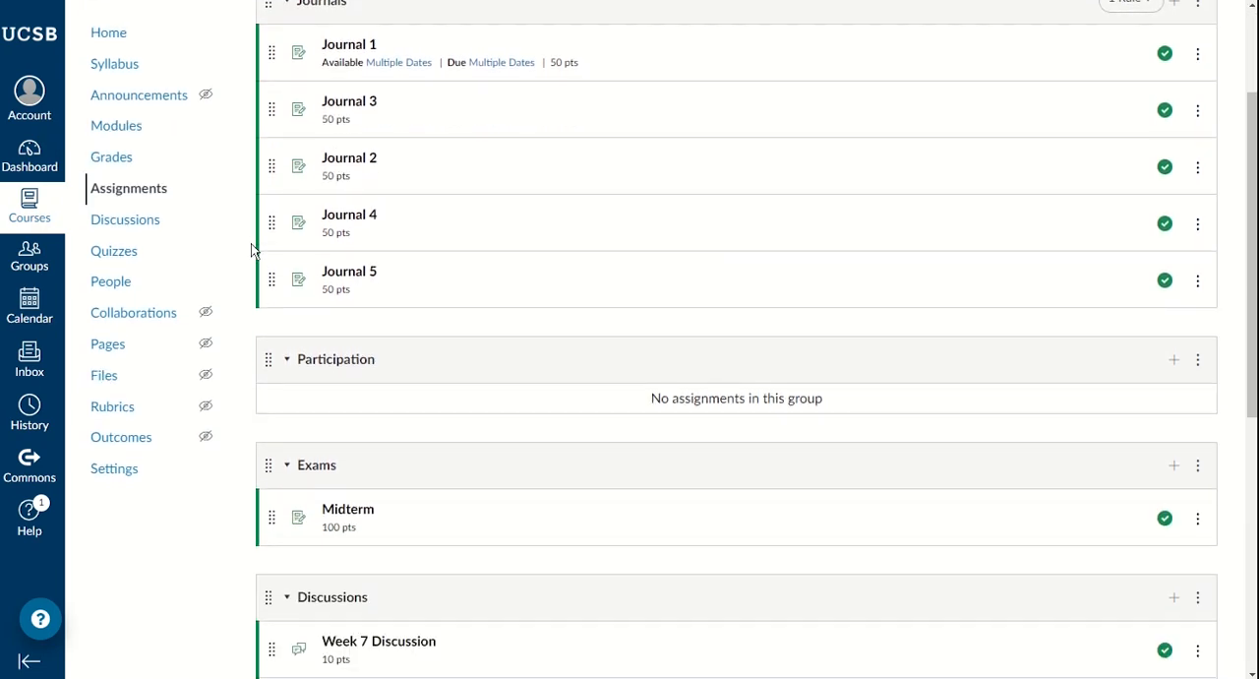
scroll(359, 368, down, 2)
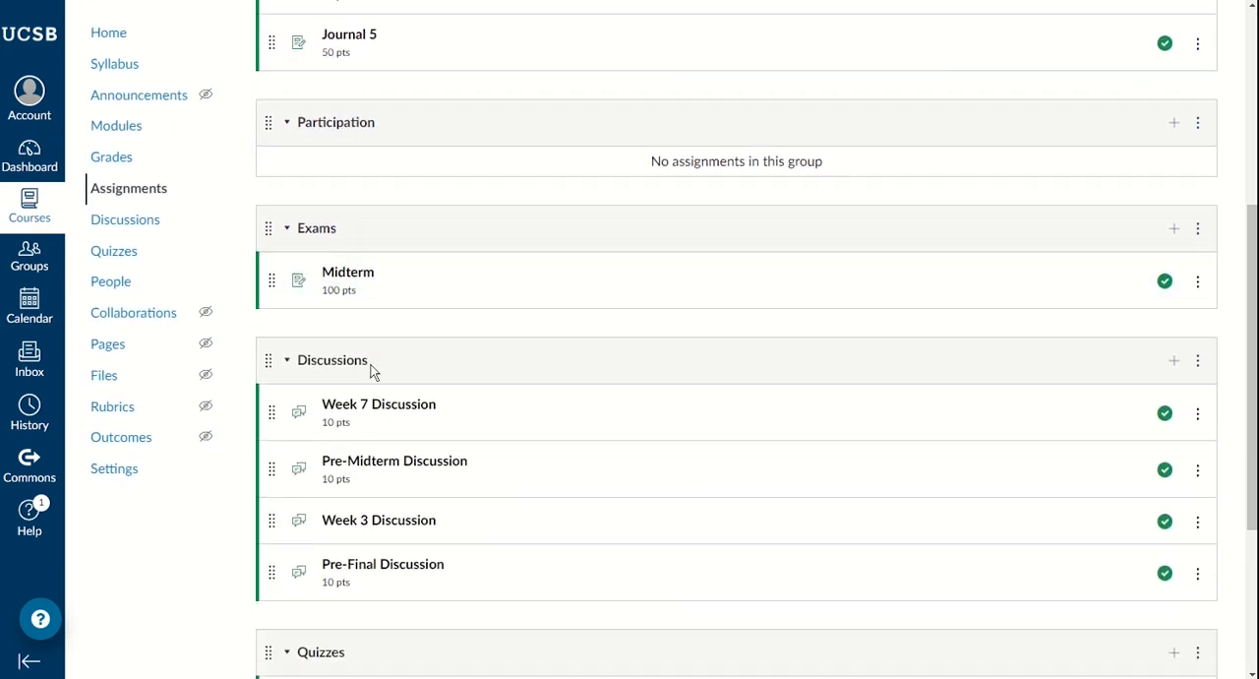
scroll(400, 360, down, 2)
scroll(401, 360, up, 2)
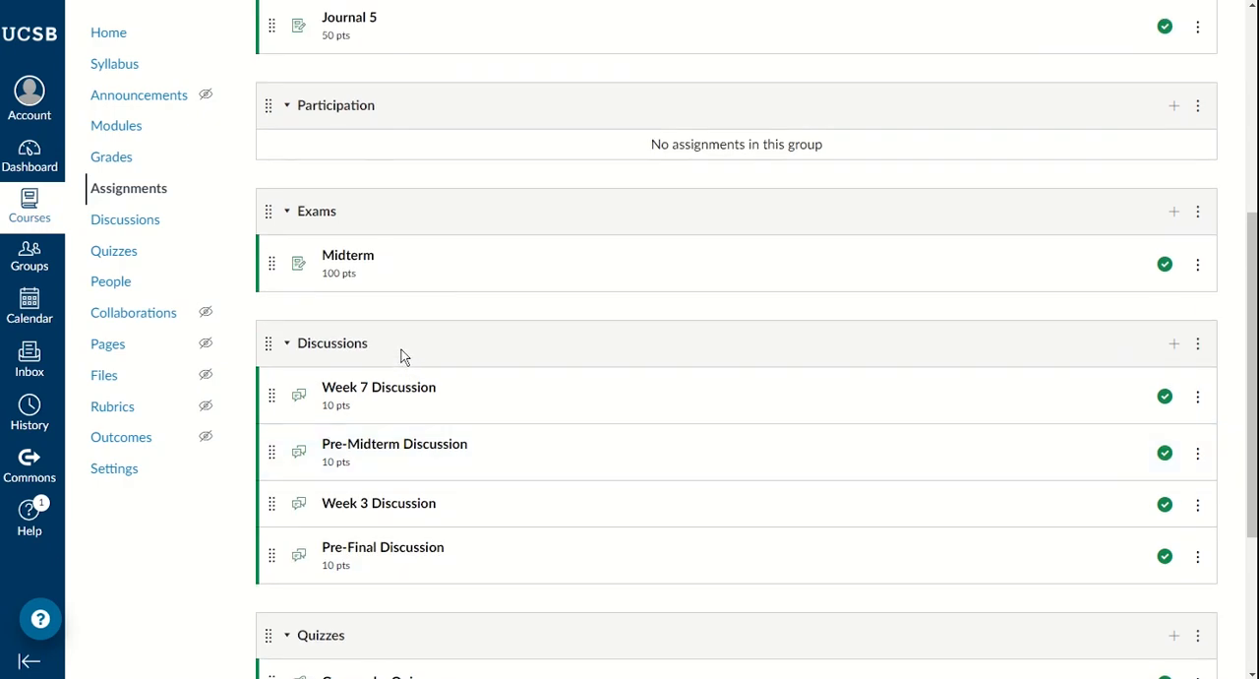
scroll(393, 354, up, 2)
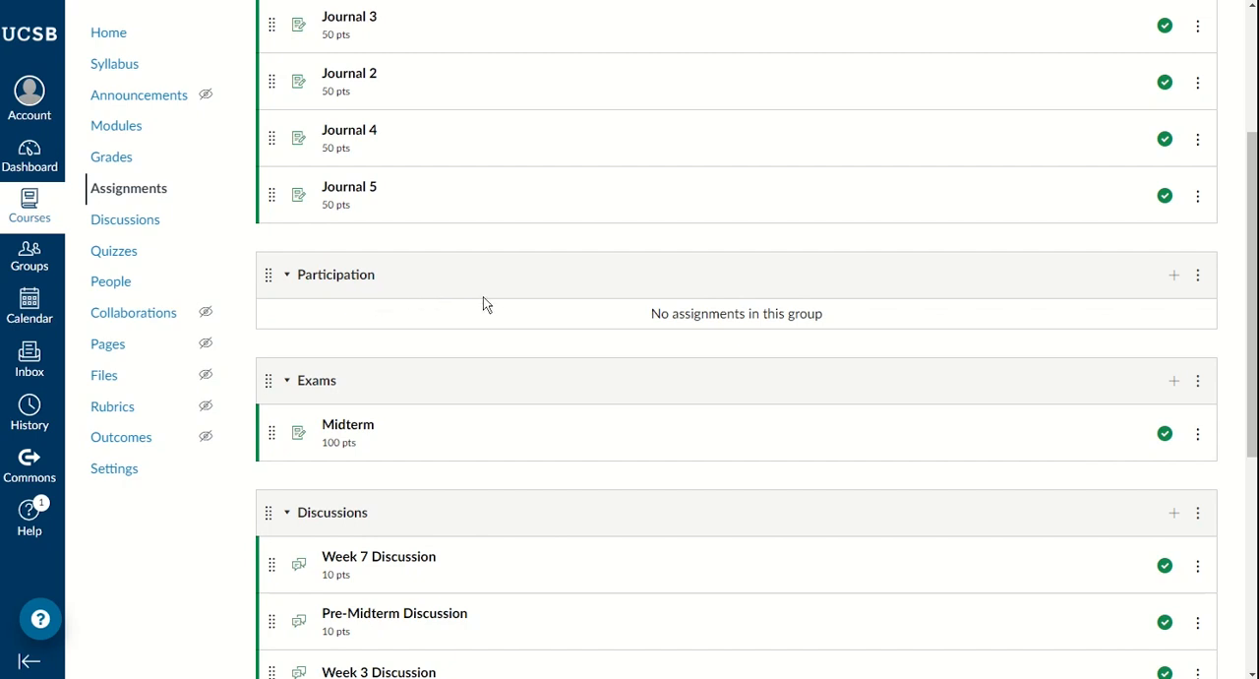
Step: Add and publish an assignment named Particpation worth 100 points in the Participation group
scroll(570, 313, up, 2)
scroll(571, 313, down, 1)
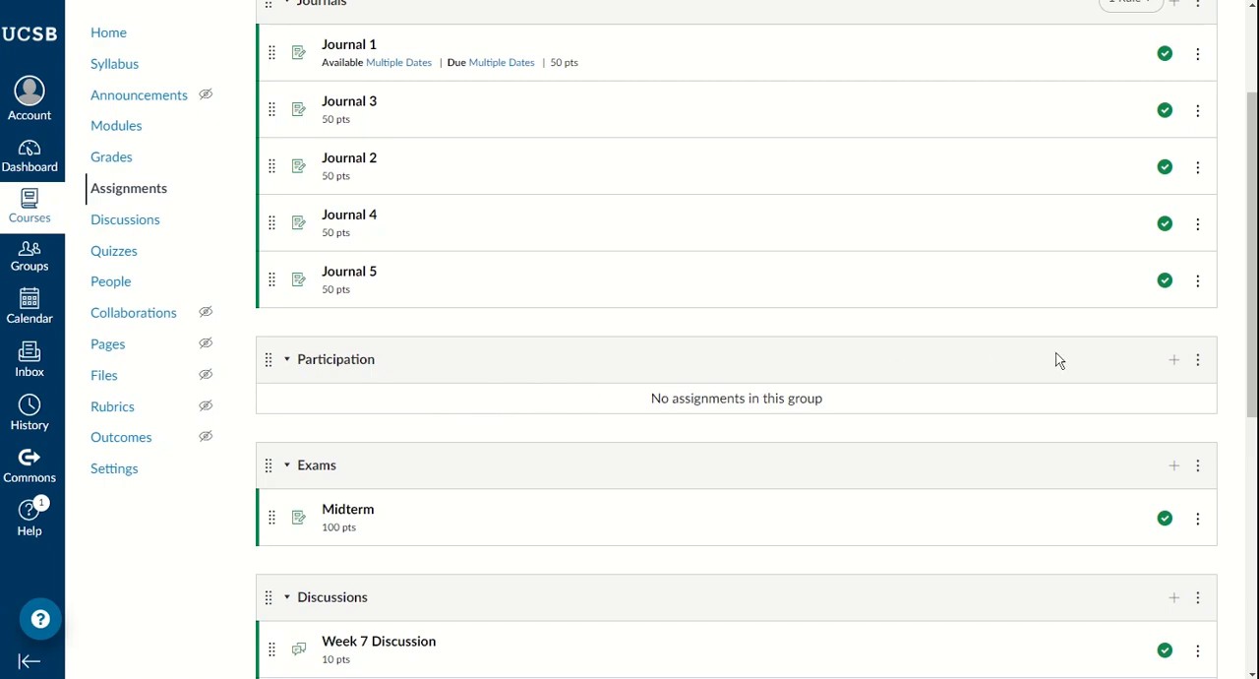
click(1173, 361)
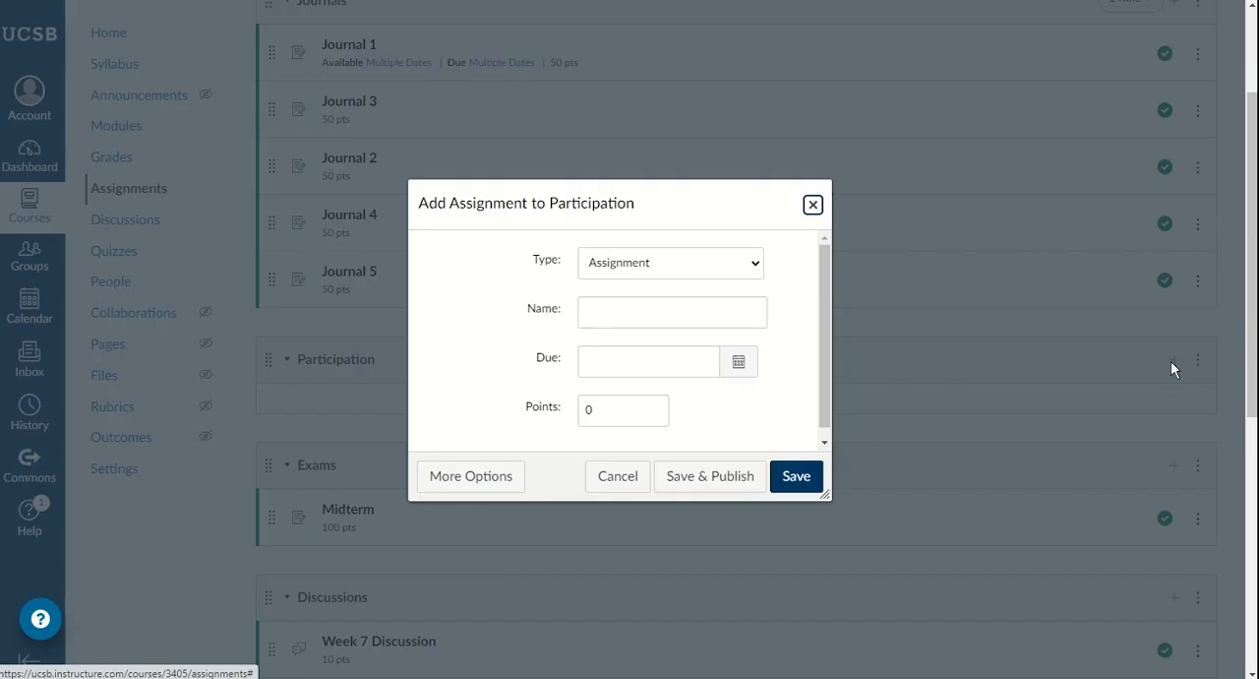
click(626, 314)
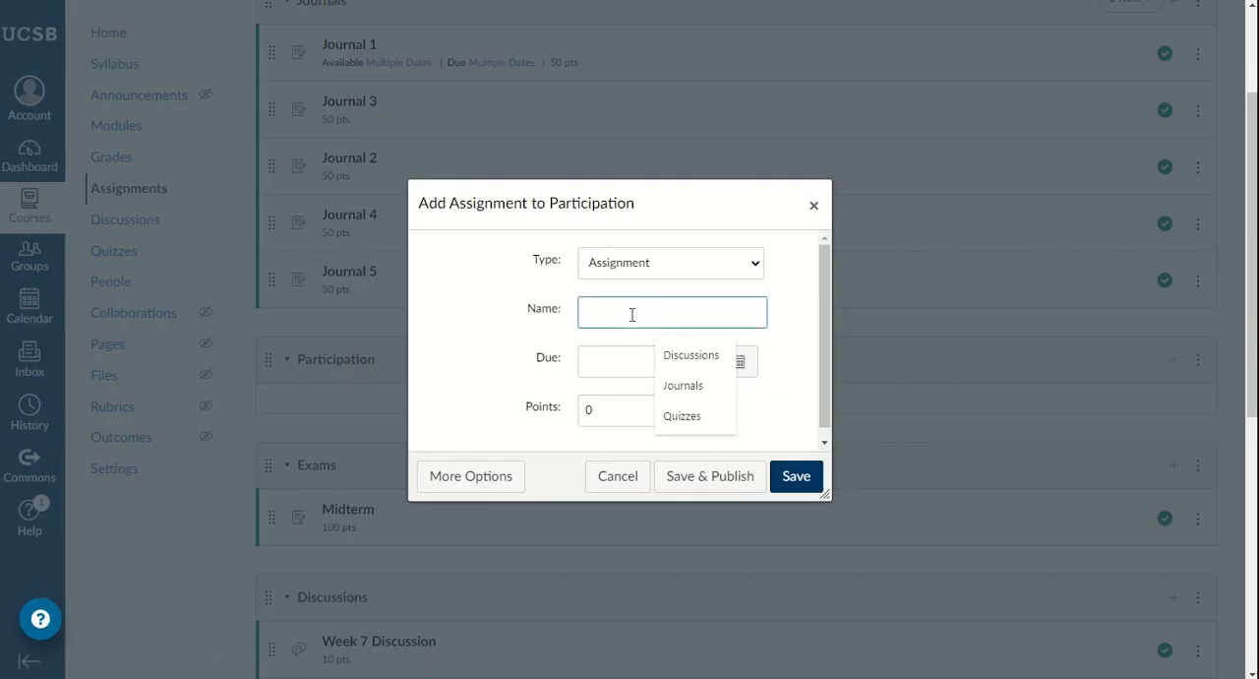
text(Partic)
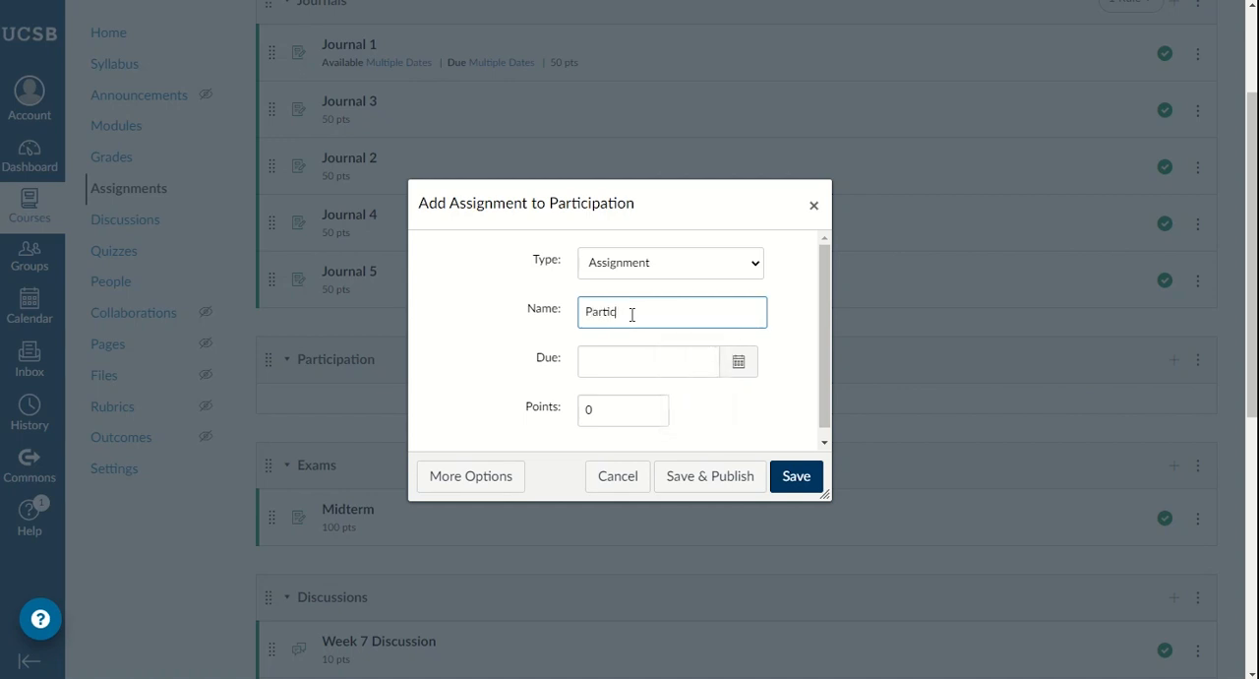
text(pation)
double_click(590, 409)
text(100)
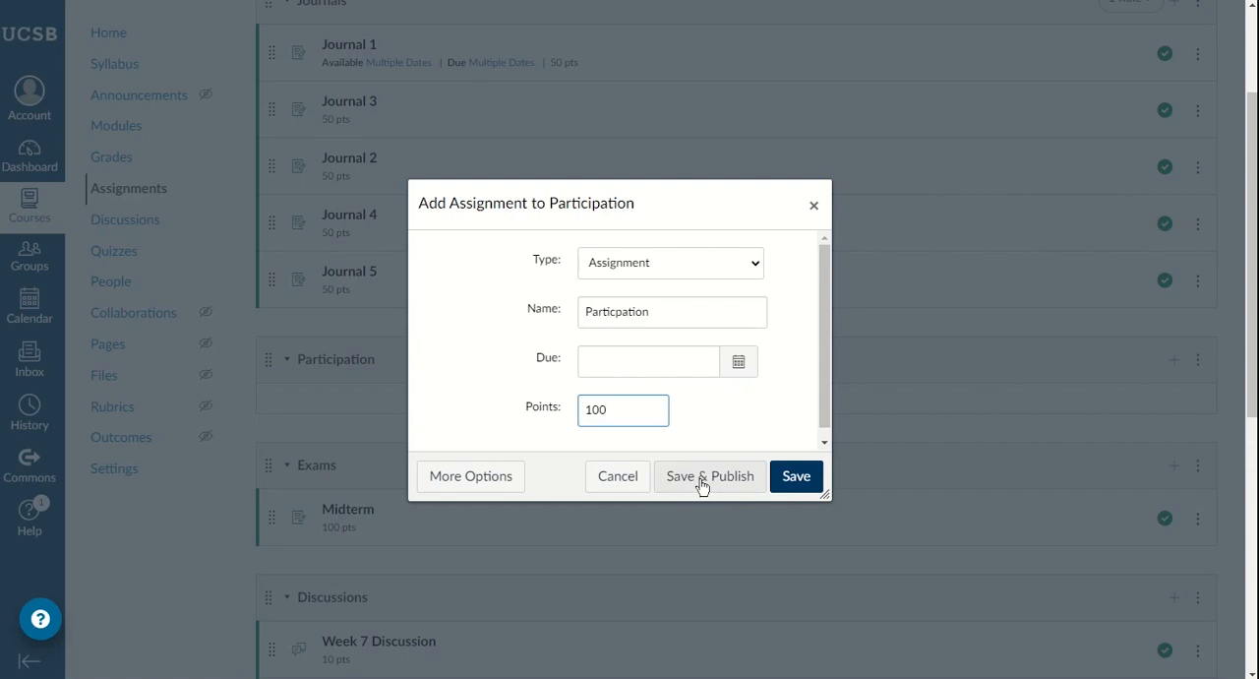
click(701, 480)
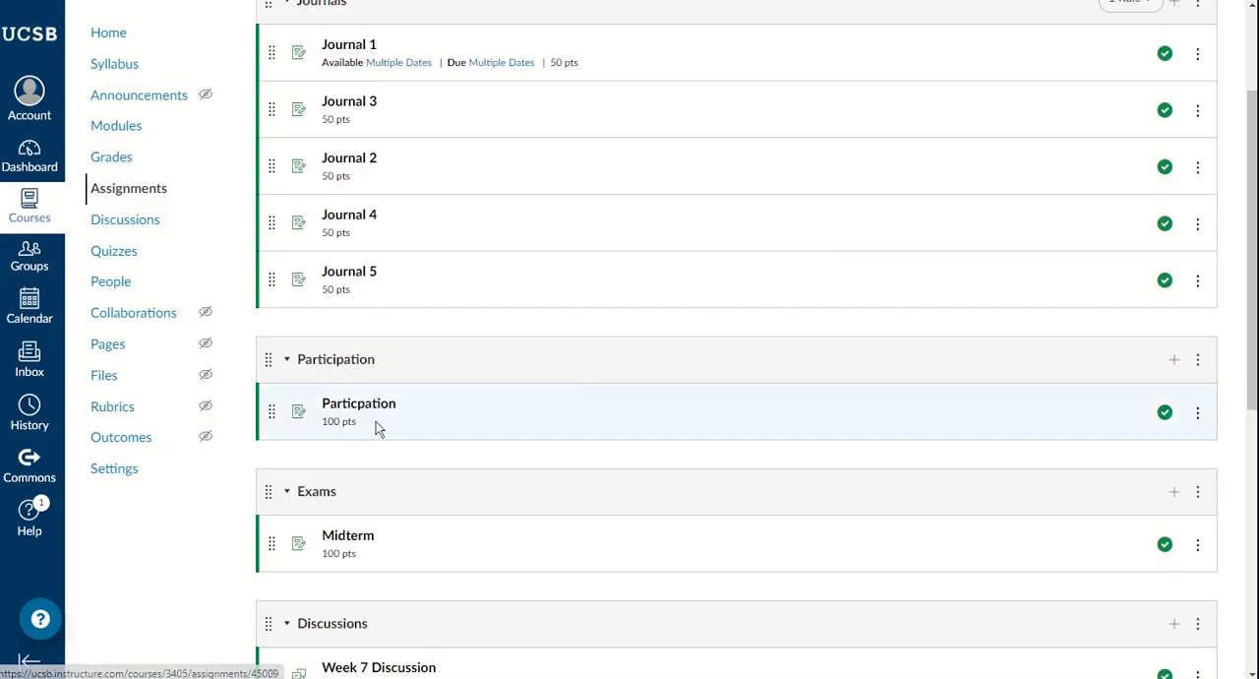
Step: Correct the spelling of the new assignment's name in the Participation group to Participation
click(1197, 414)
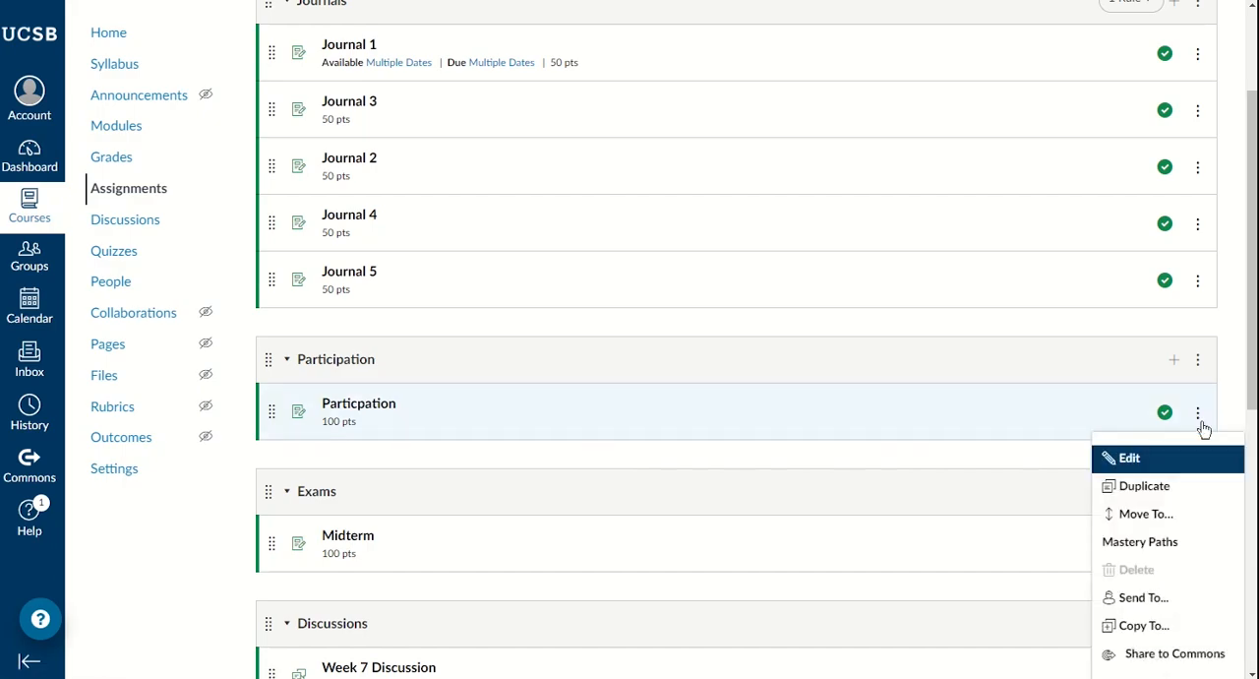
click(1166, 459)
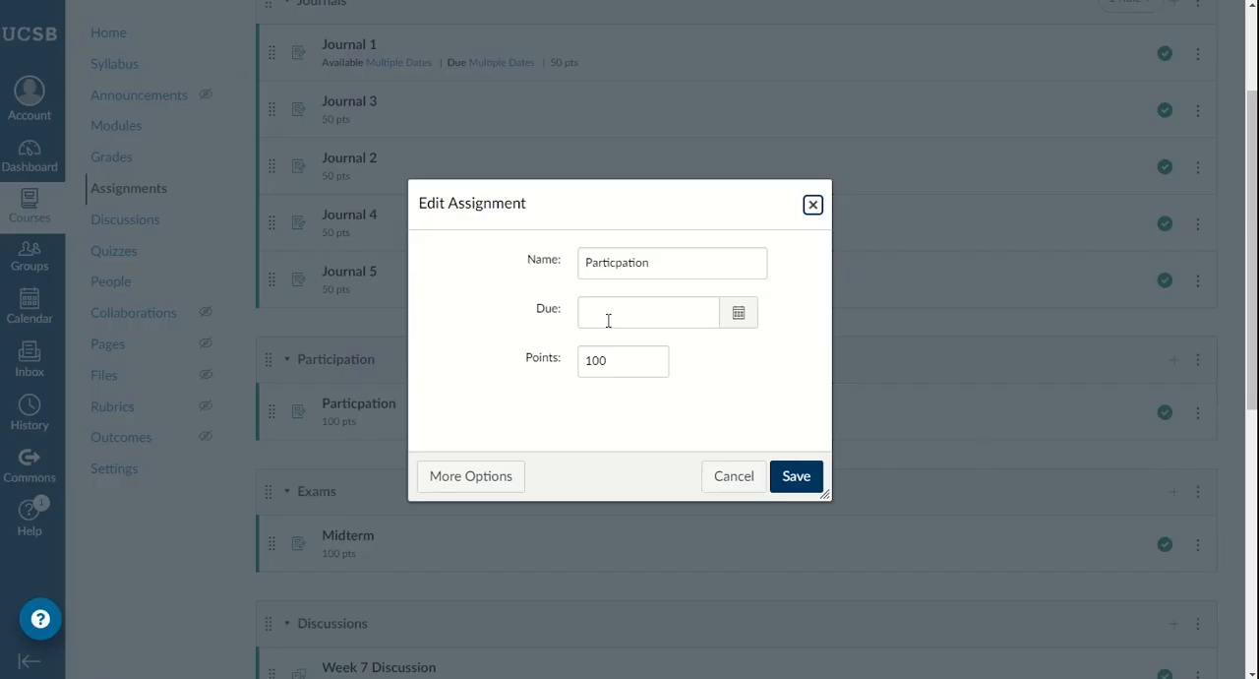
click(616, 261)
text(i)
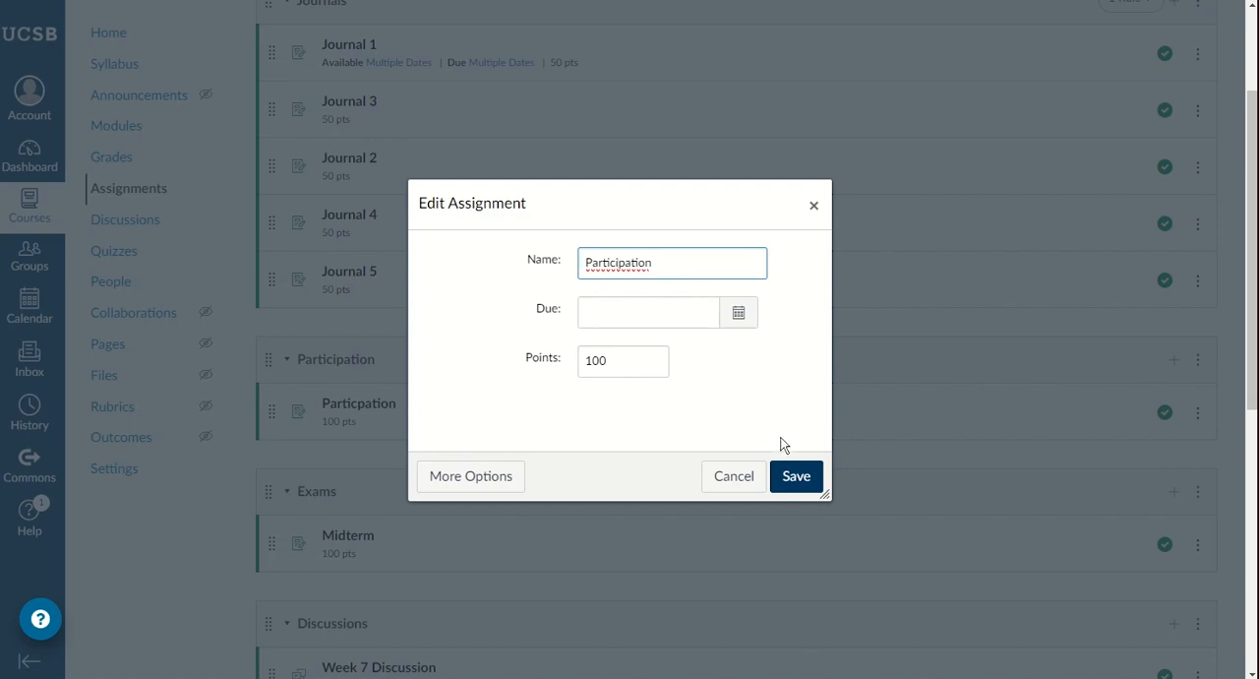
click(795, 477)
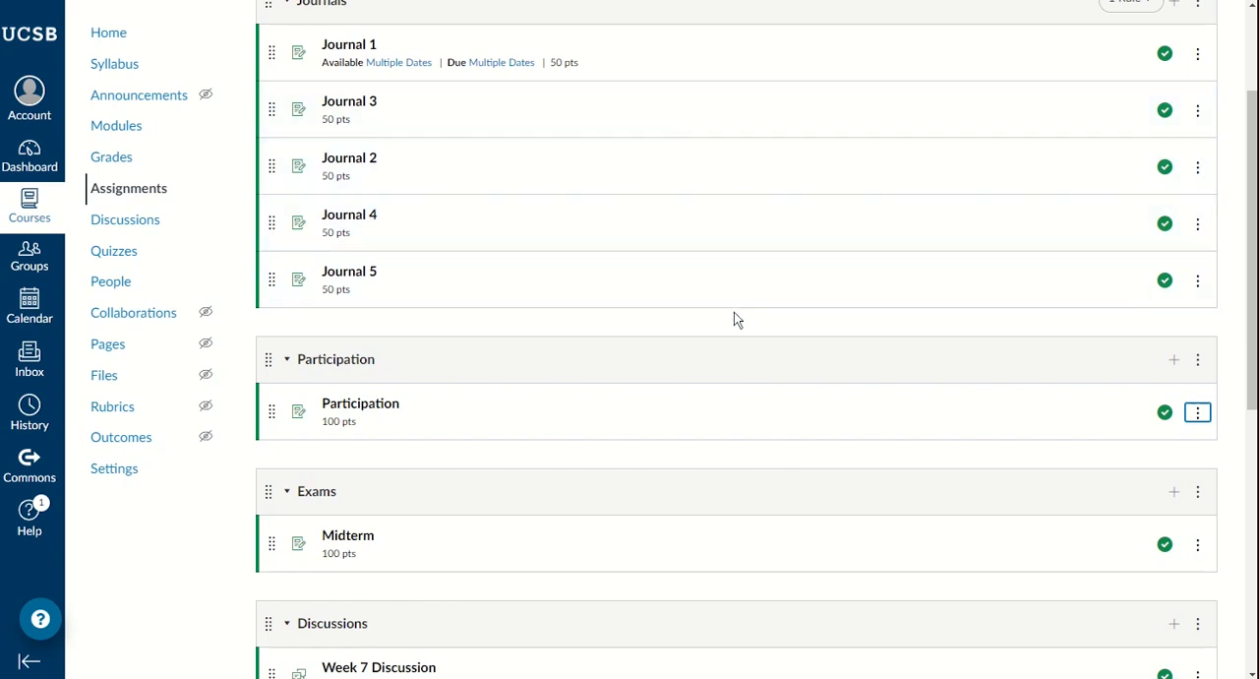
Step: Look over the assignment groups and start a new course assignment named Final
scroll(733, 312, down, 3)
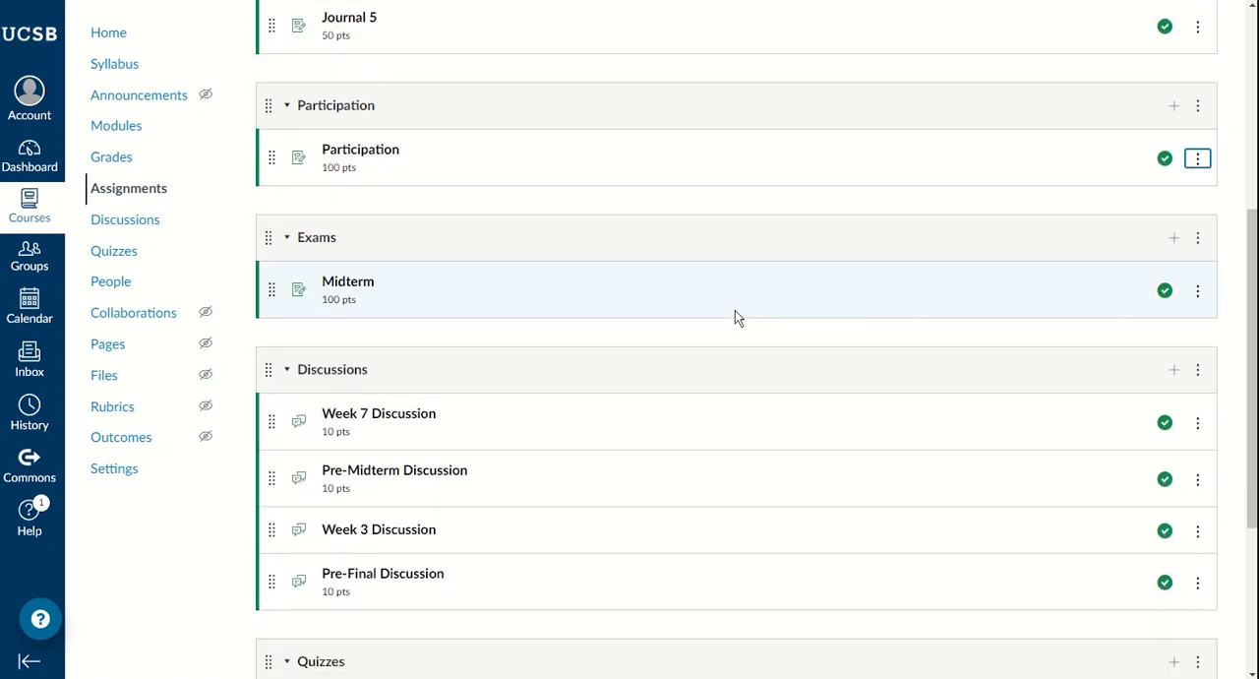
scroll(734, 313, down, 1)
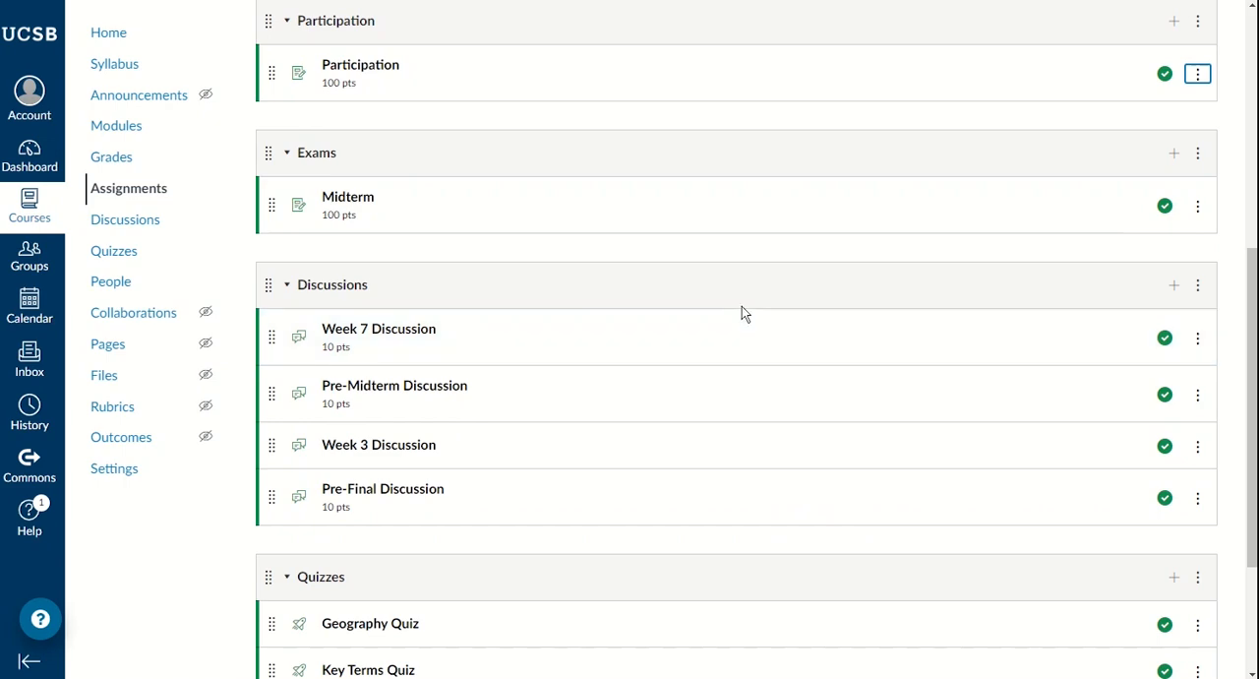
scroll(742, 306, down, 1)
scroll(741, 307, up, 5)
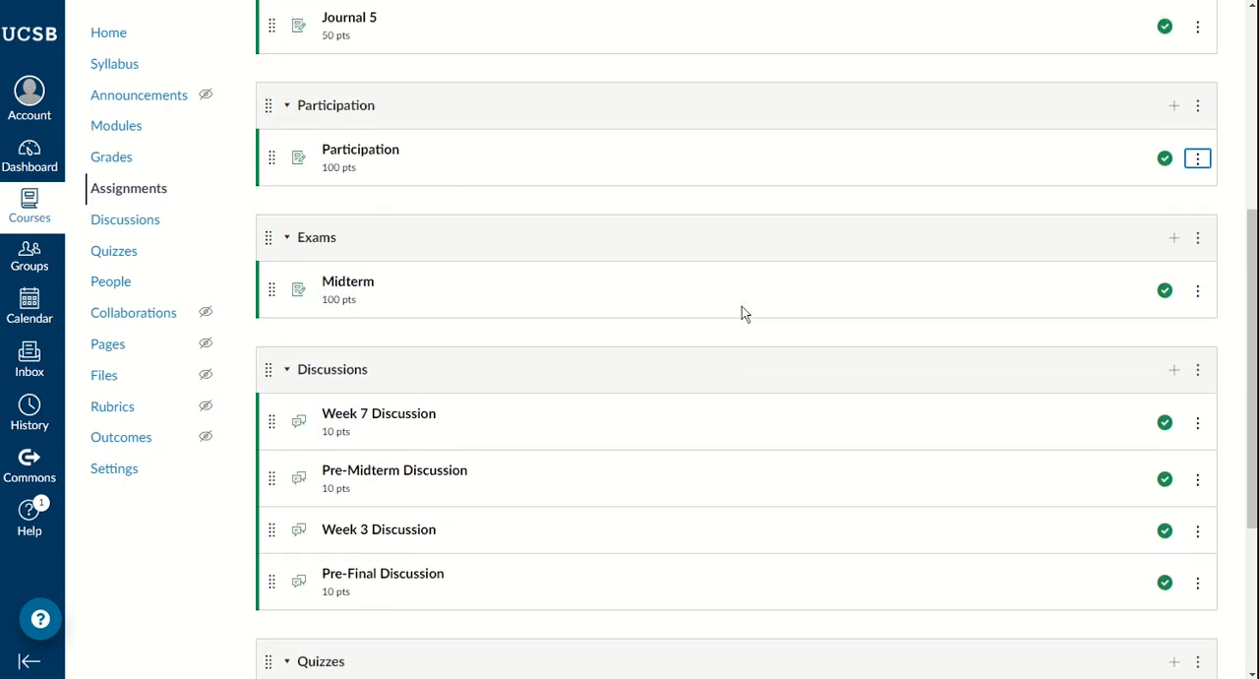
scroll(742, 305, up, 2)
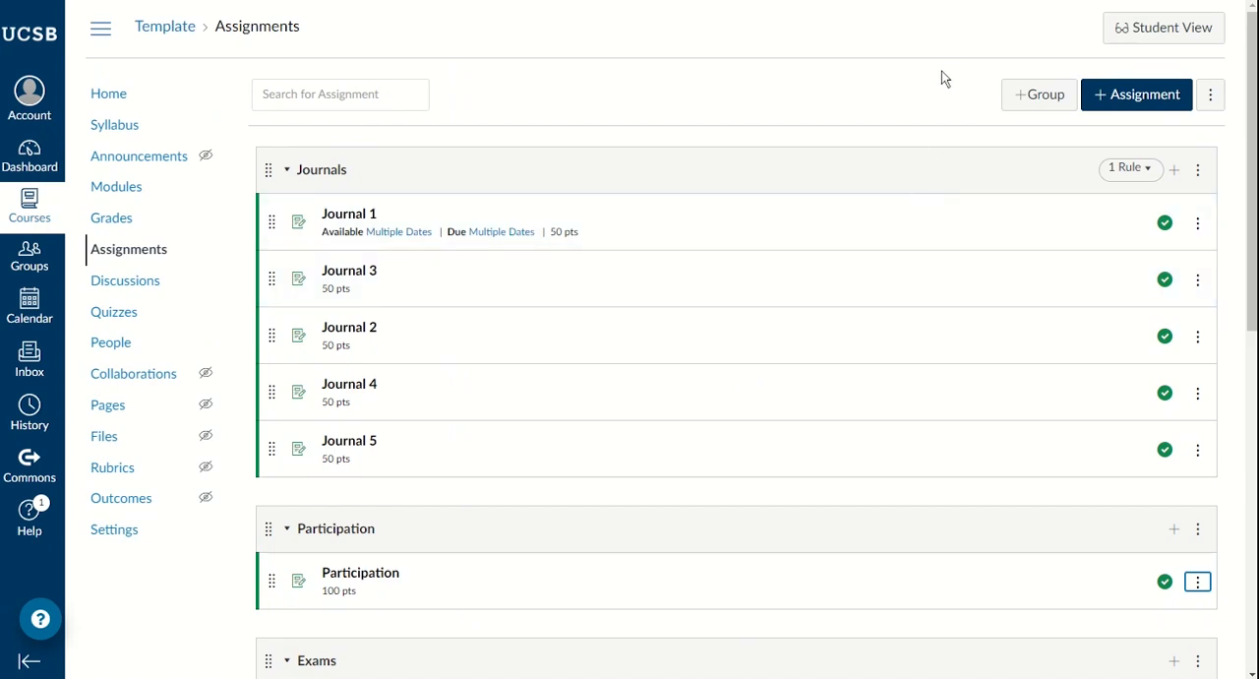
scroll(899, 208, down, 4)
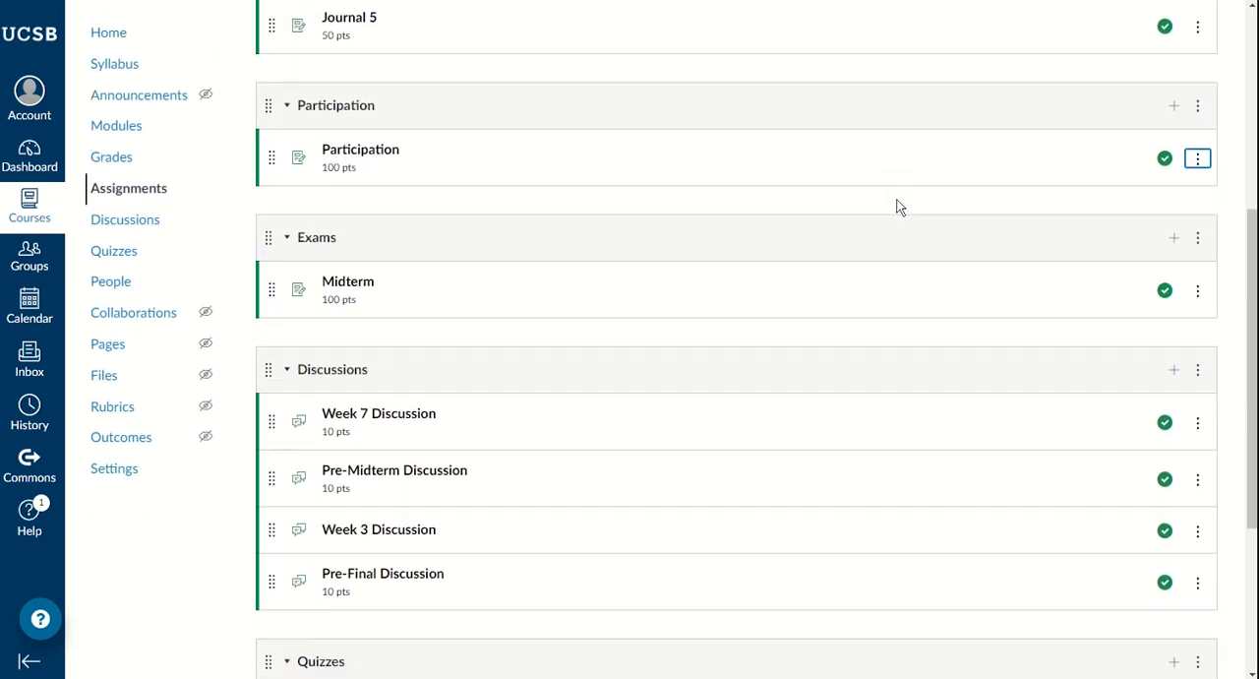
scroll(915, 310, up, 4)
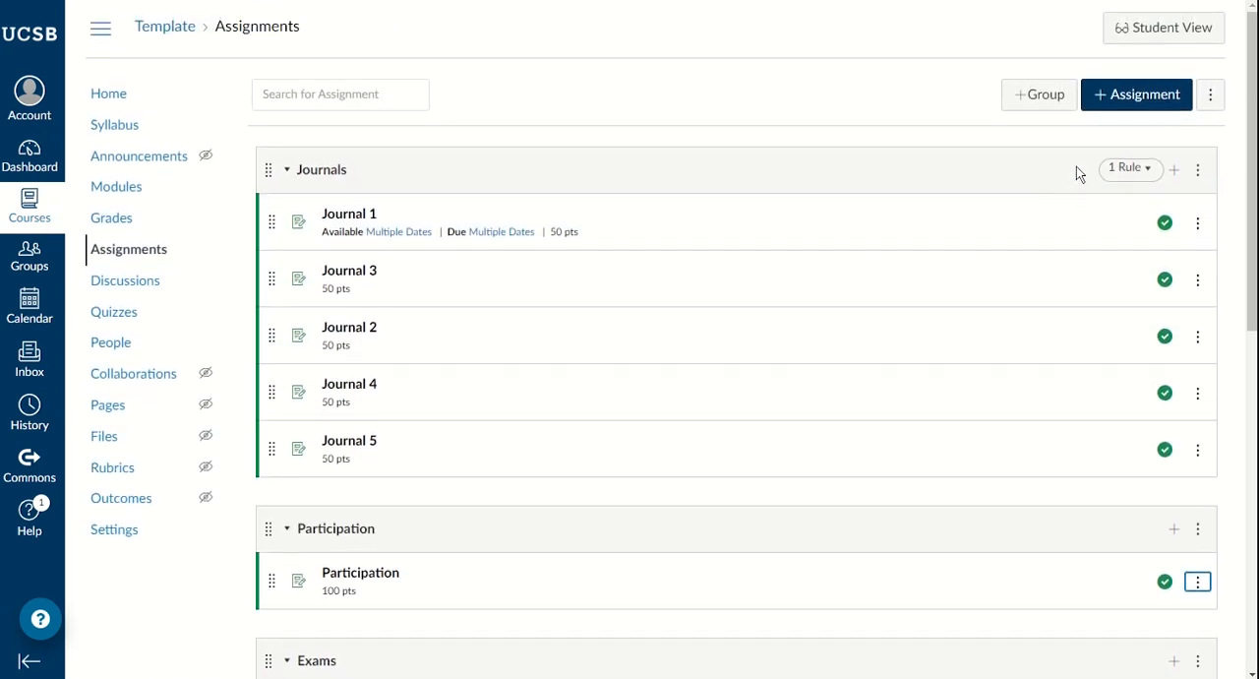
click(1106, 100)
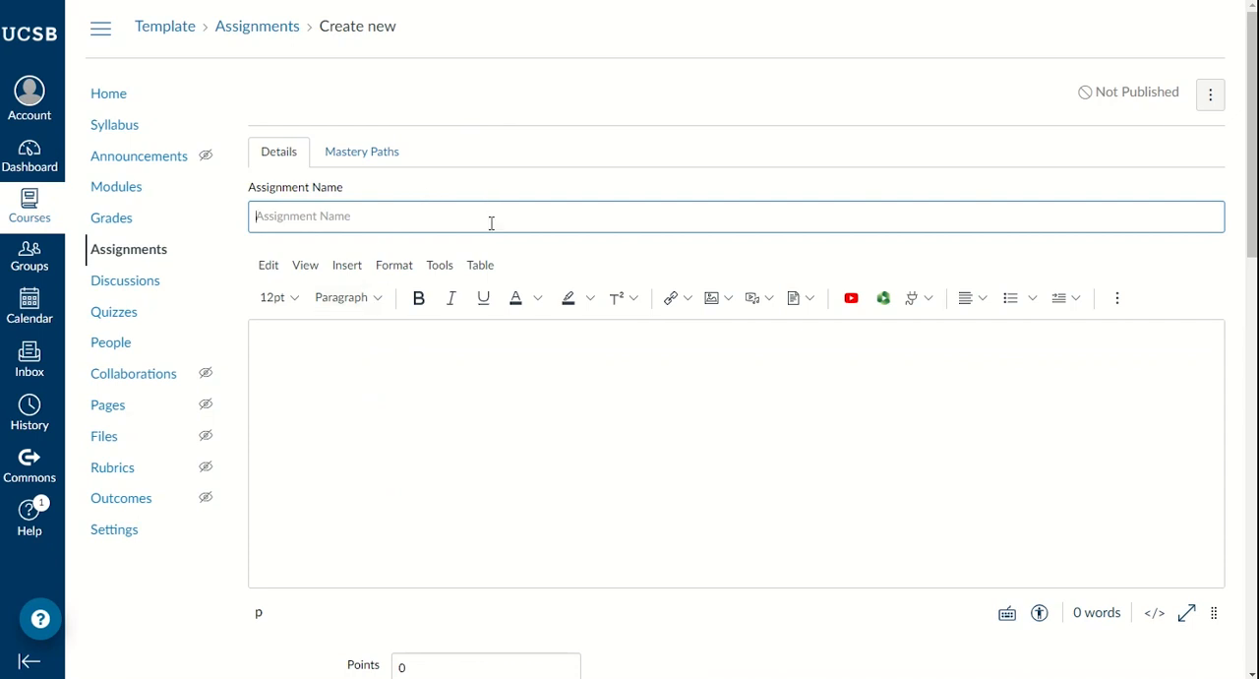
text(Final)
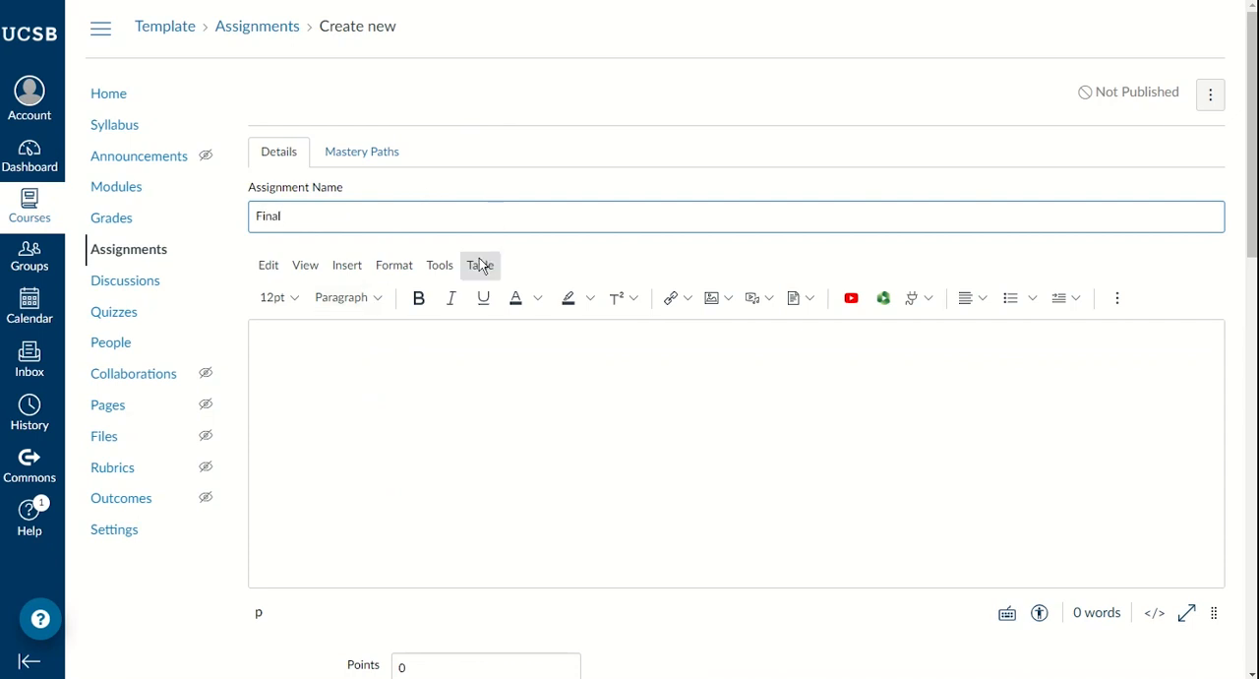
Step: Set the Final assignment's points to 100 and its assignment group to Exams
scroll(375, 320, down, 3)
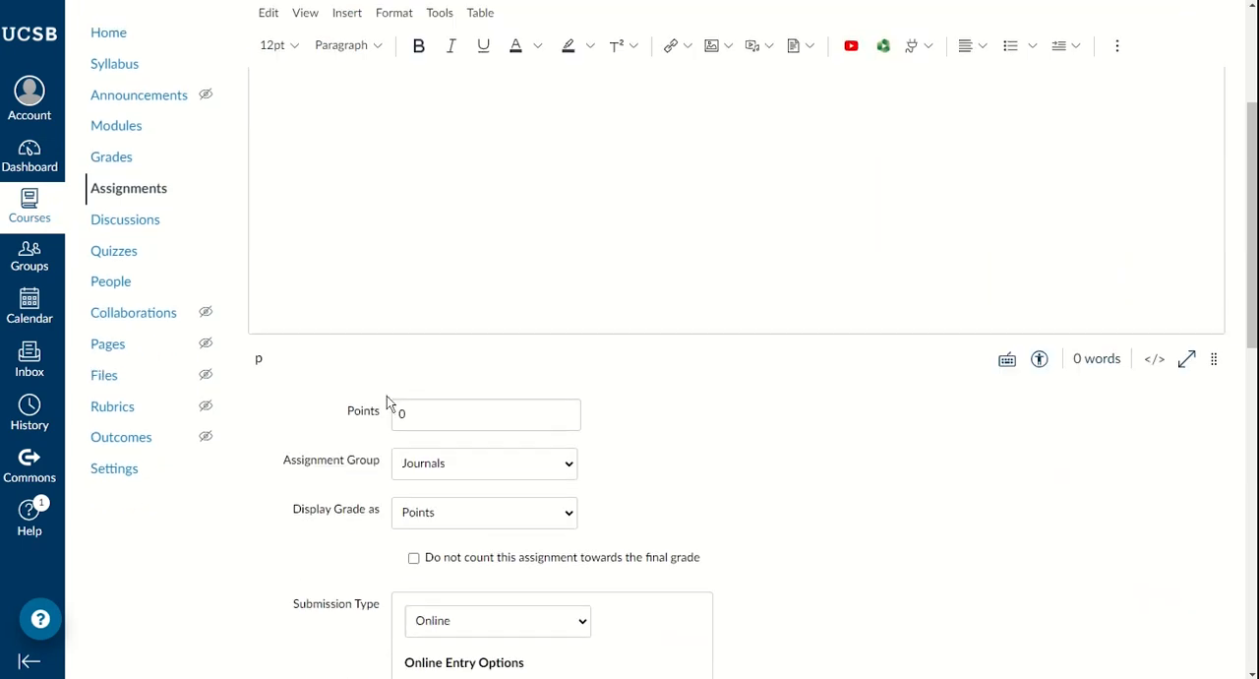
scroll(374, 197, up, 2)
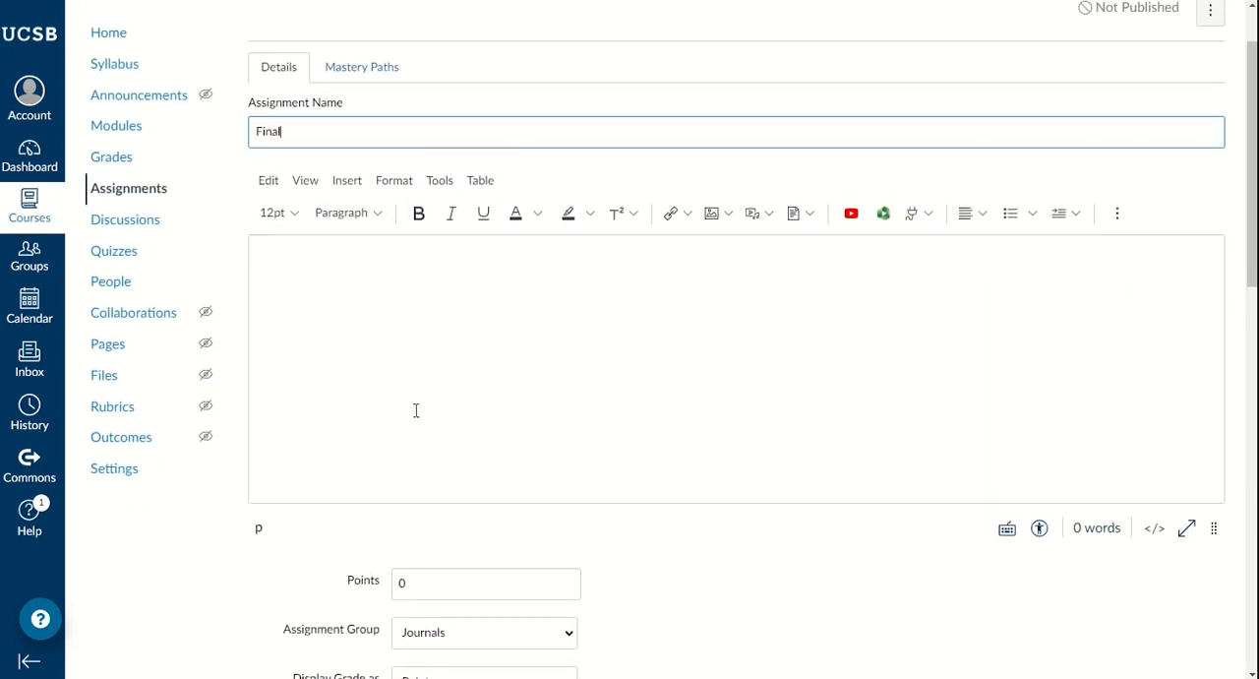
scroll(416, 384, down, 1)
scroll(416, 362, down, 3)
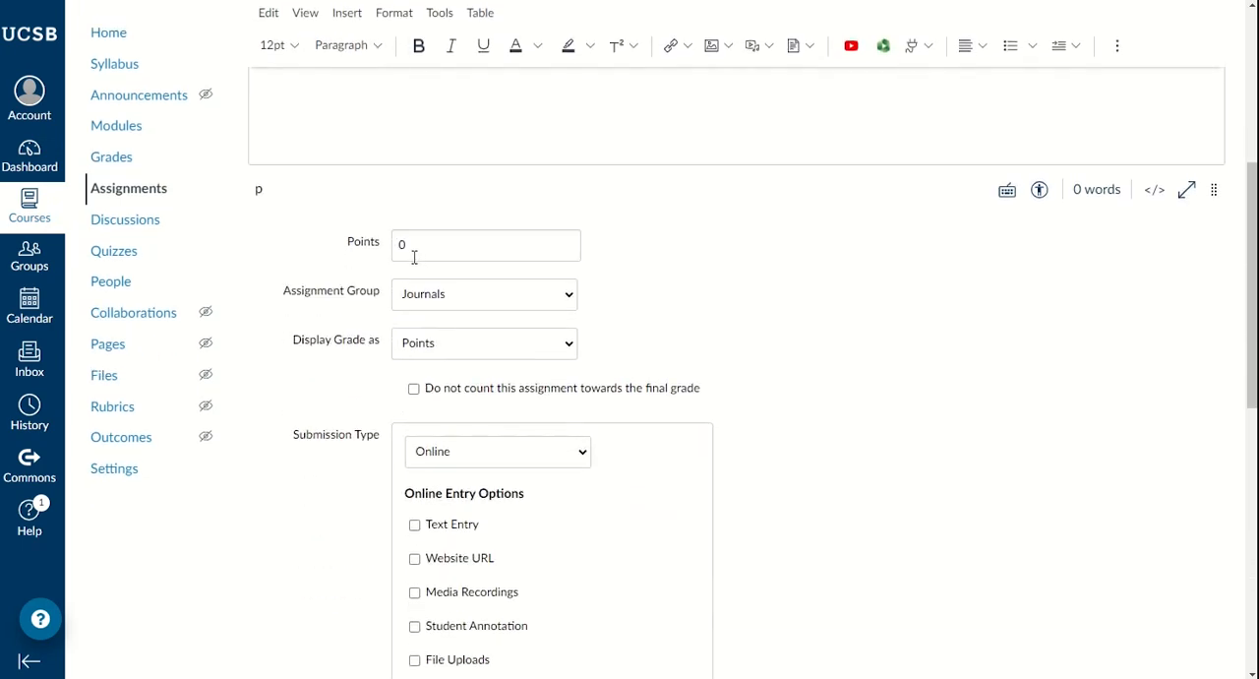
click(406, 249)
text(100)
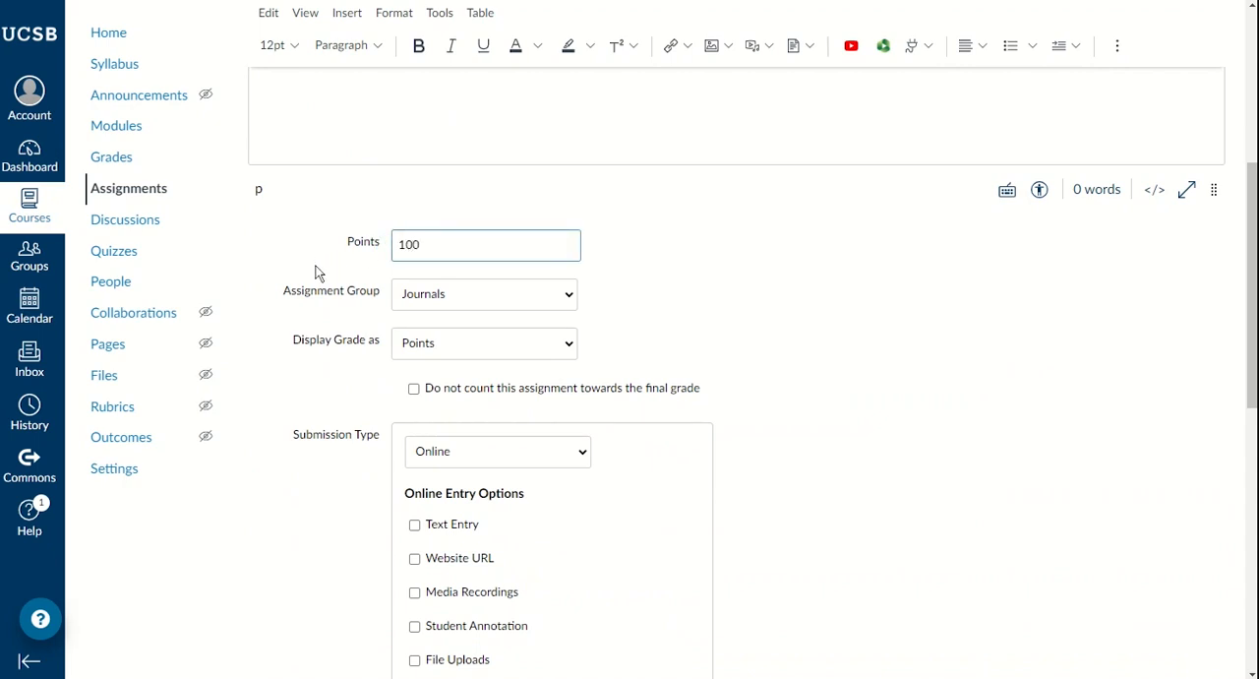
click(317, 309)
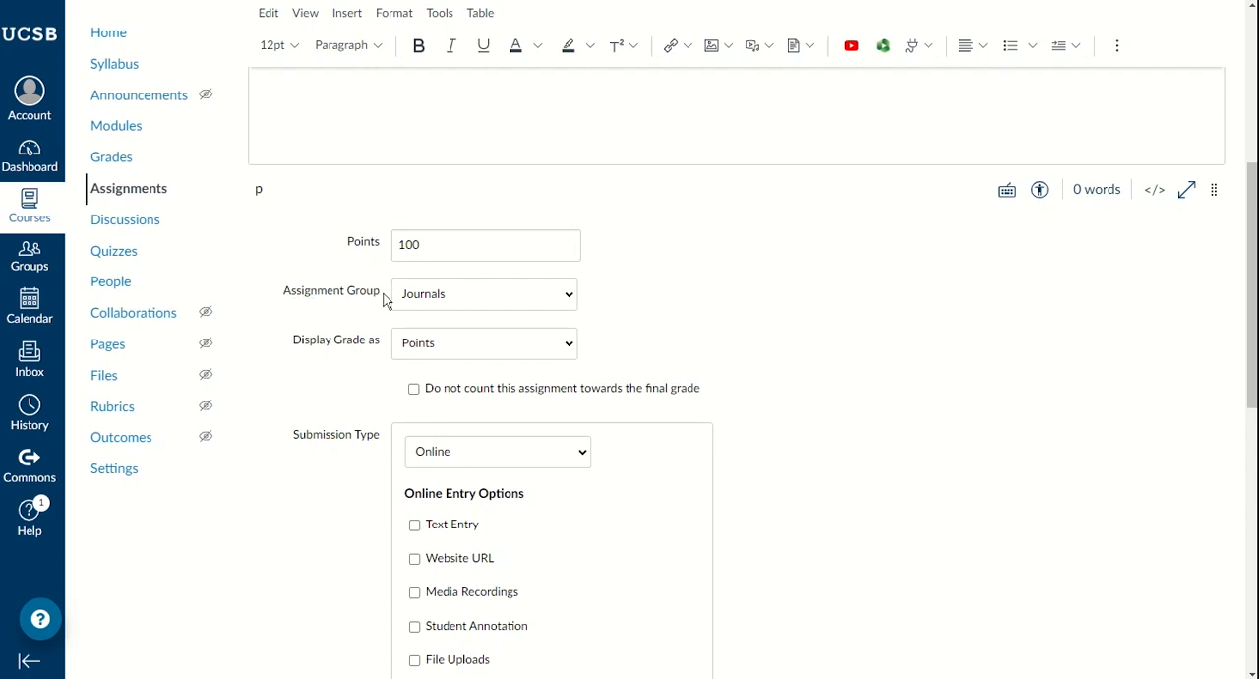
click(491, 295)
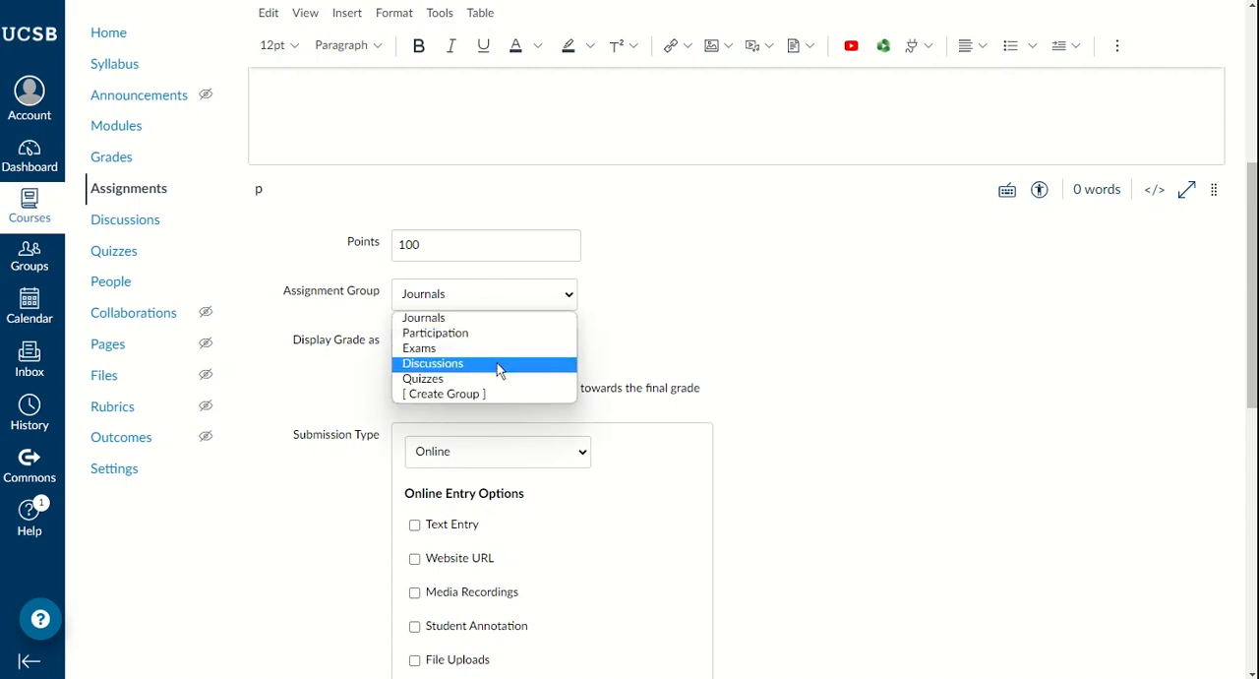
click(421, 350)
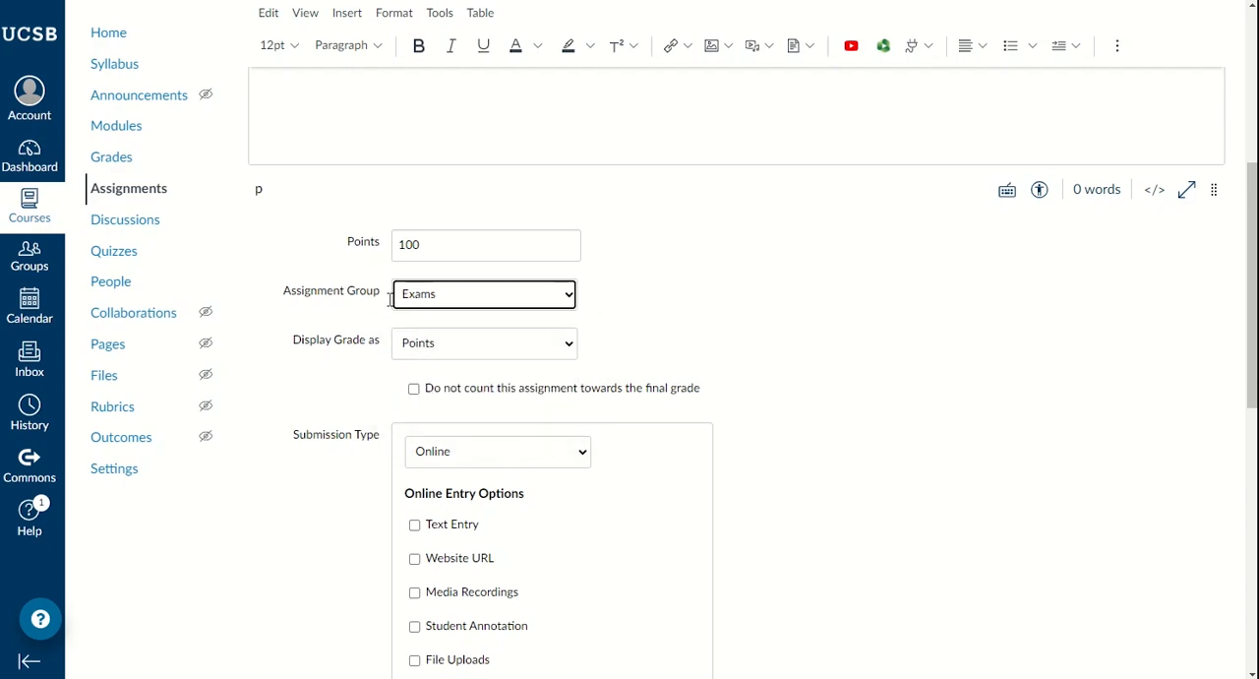
Step: Allow file uploads as the Final assignment's online submission type, then save and publish the assignment
scroll(360, 307, down, 1)
scroll(383, 300, down, 8)
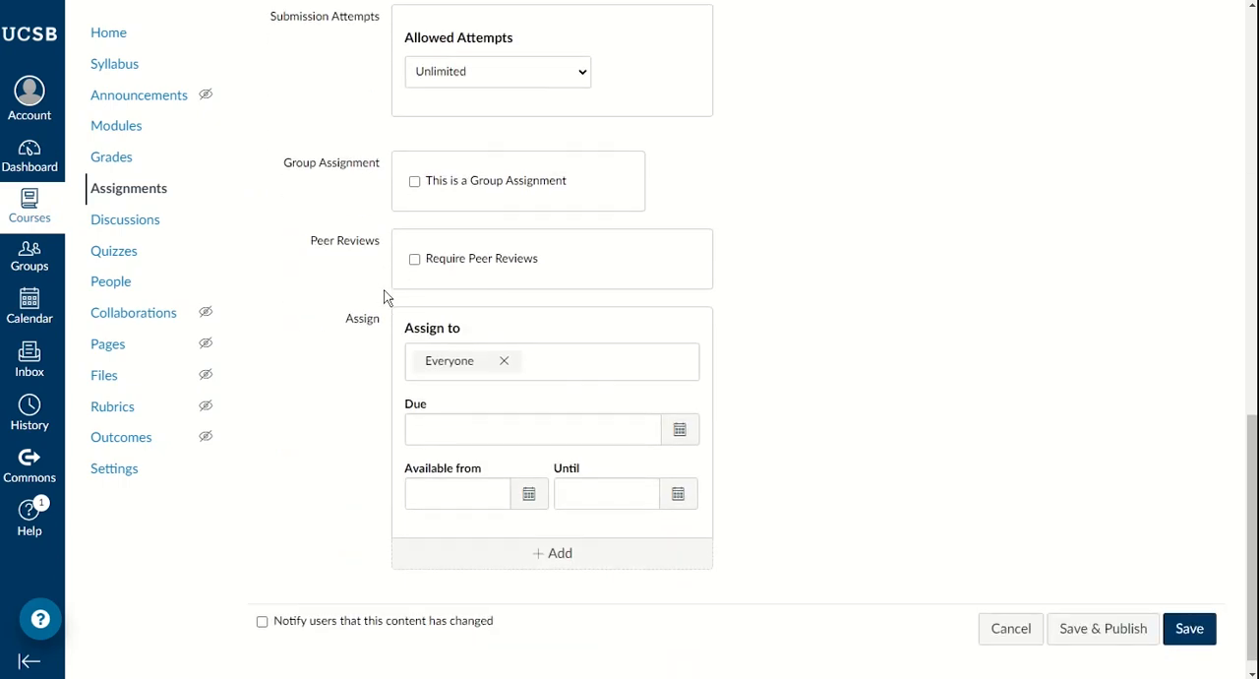
click(1098, 616)
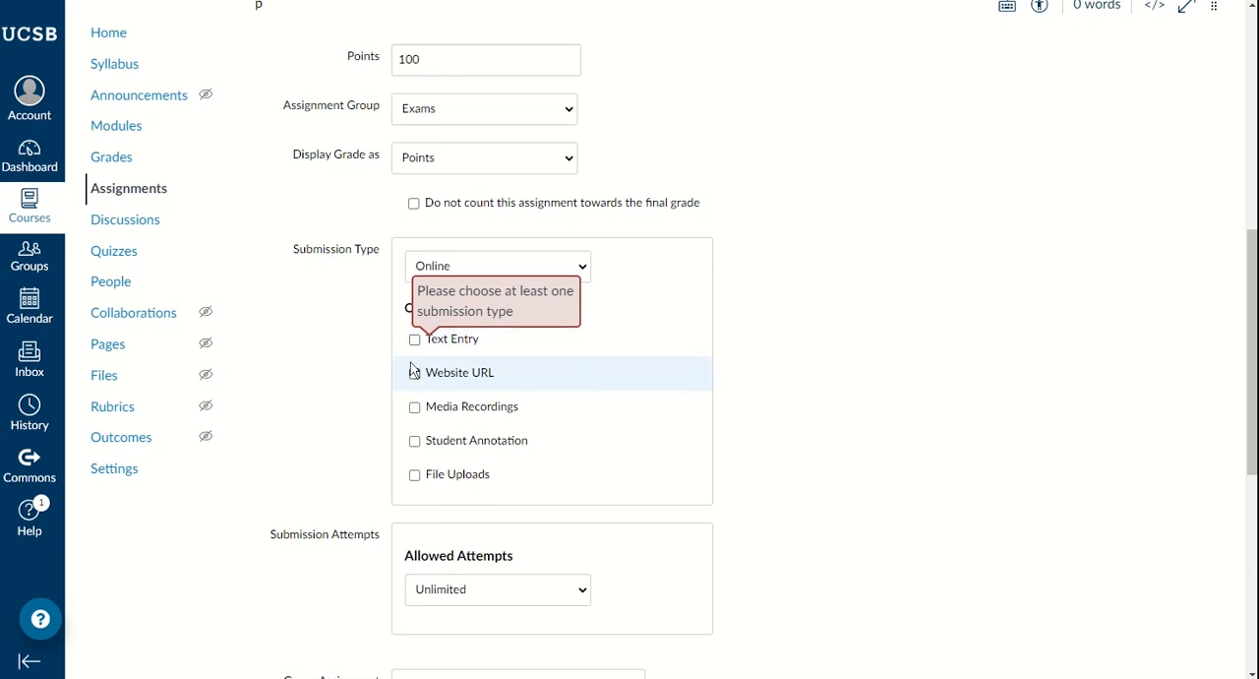
click(455, 255)
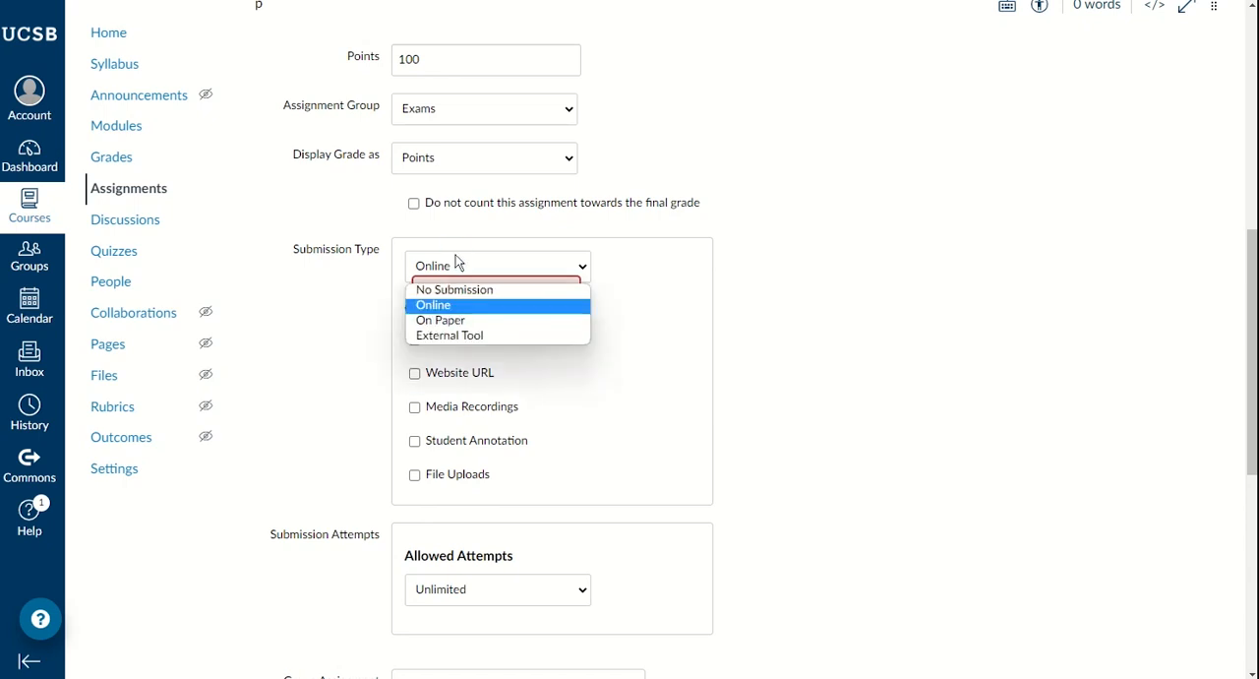
click(361, 266)
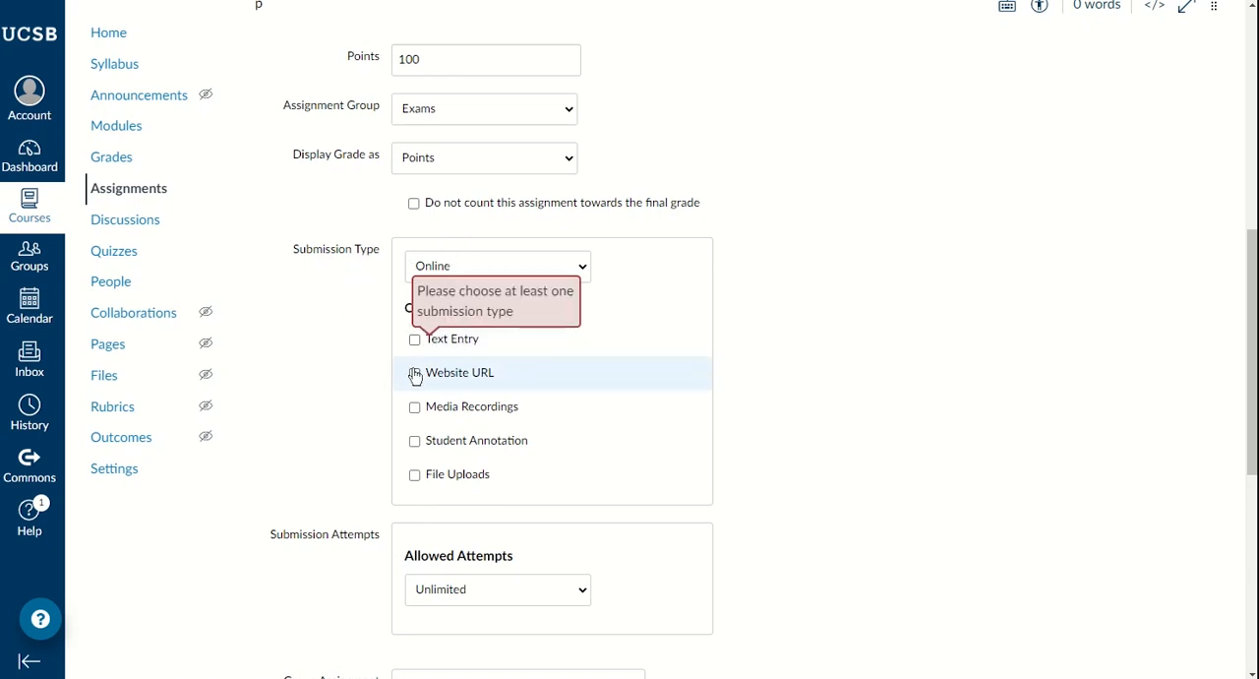
click(416, 477)
scroll(427, 369, down, 5)
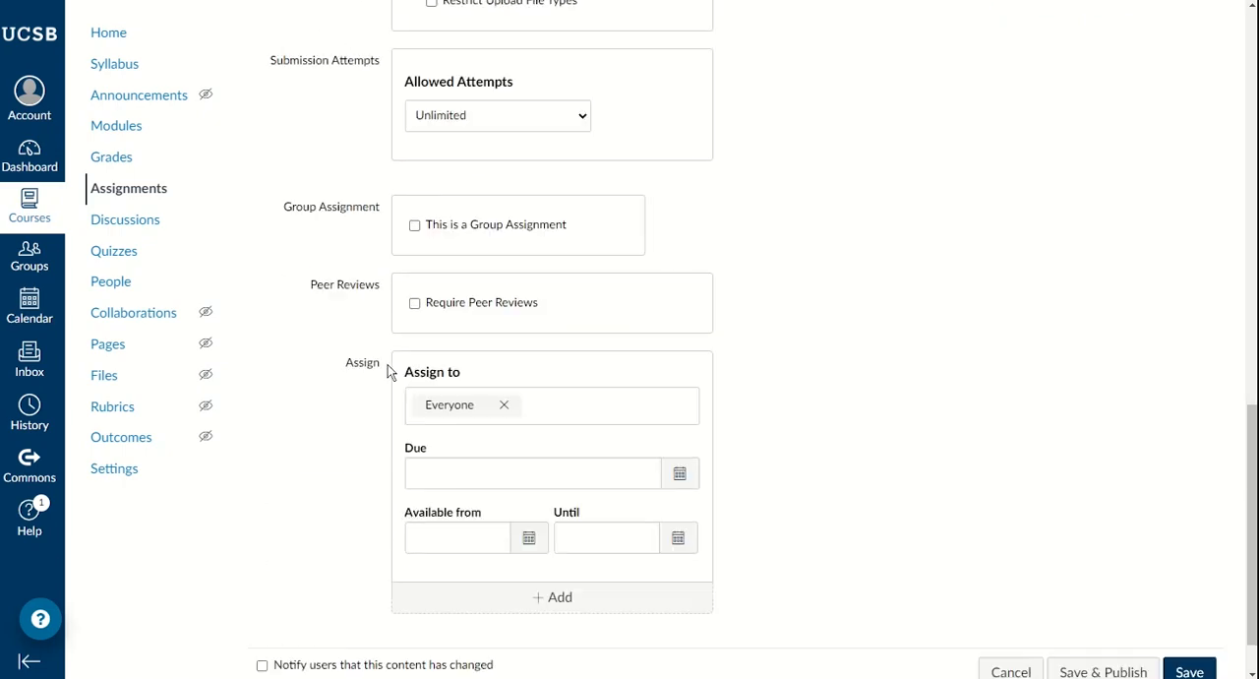
click(1089, 609)
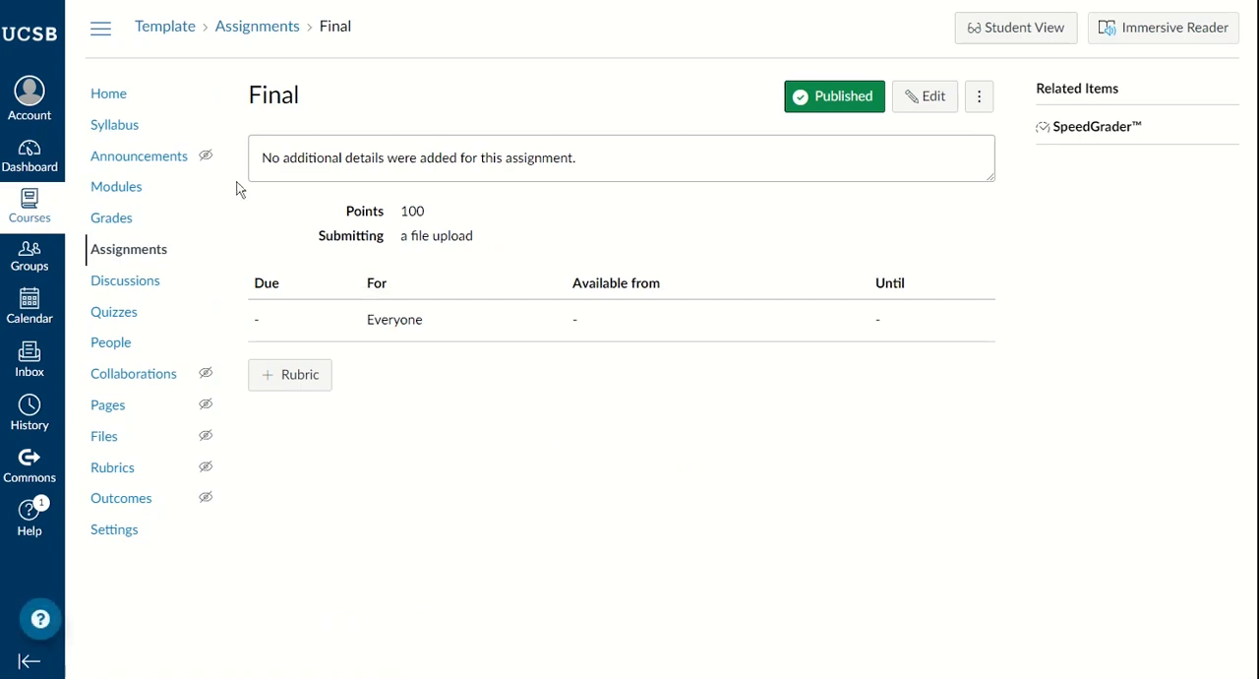
Step: Return to the assignments list and set the Midterm's points to 50 in the Exams group
click(140, 255)
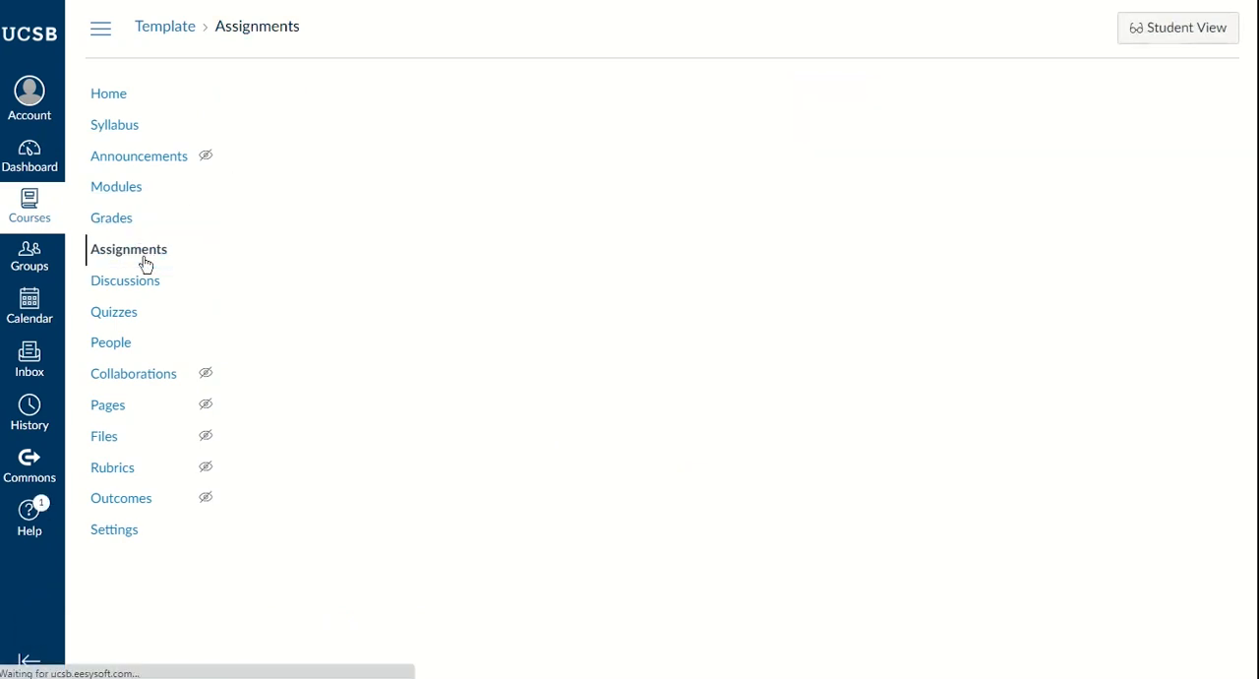
scroll(492, 255, down, 4)
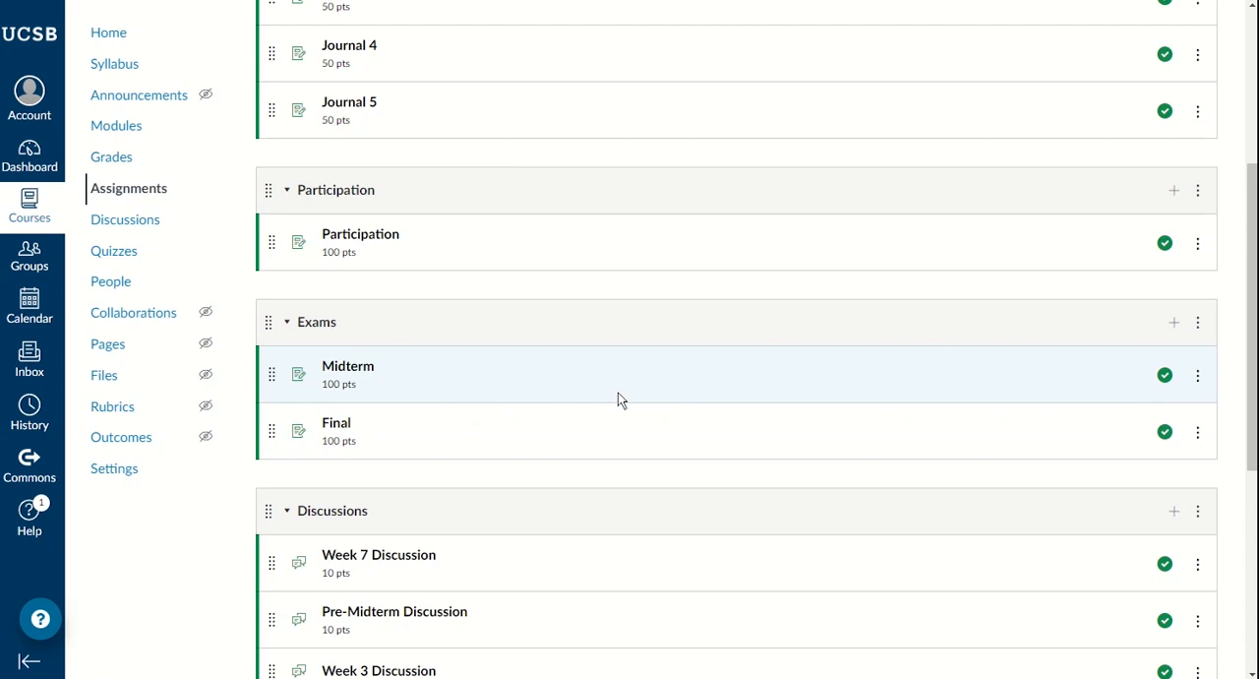
click(1197, 375)
click(1109, 420)
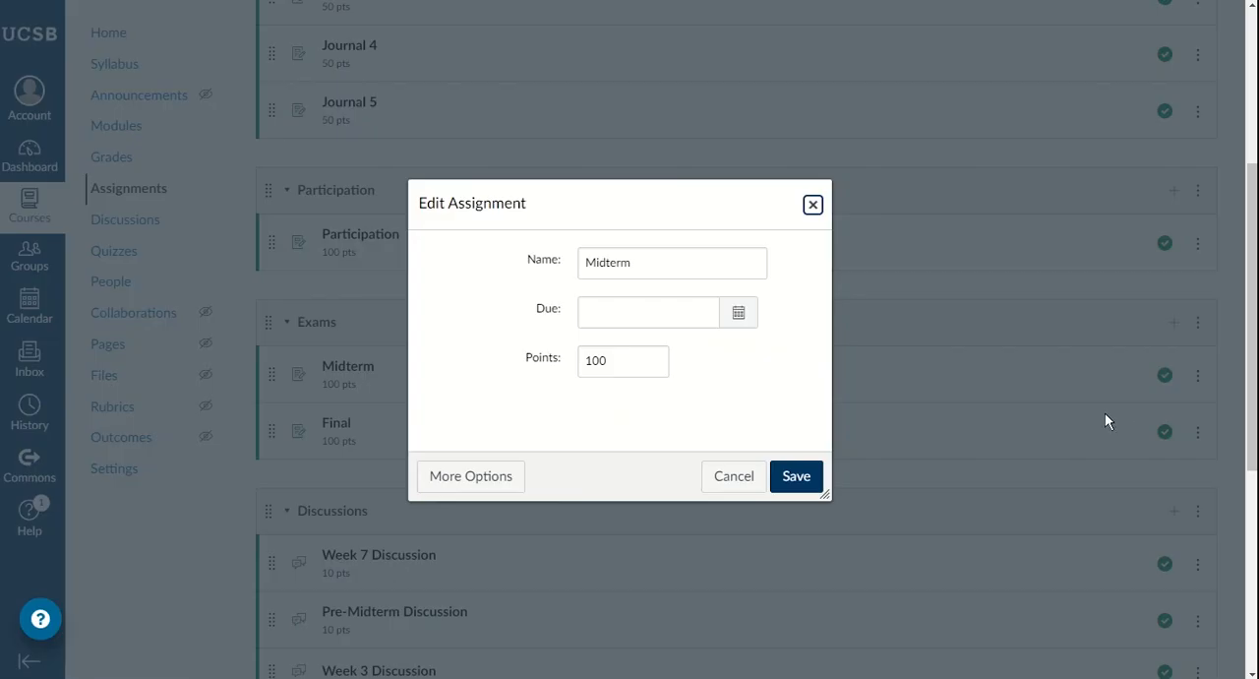
double_click(627, 369)
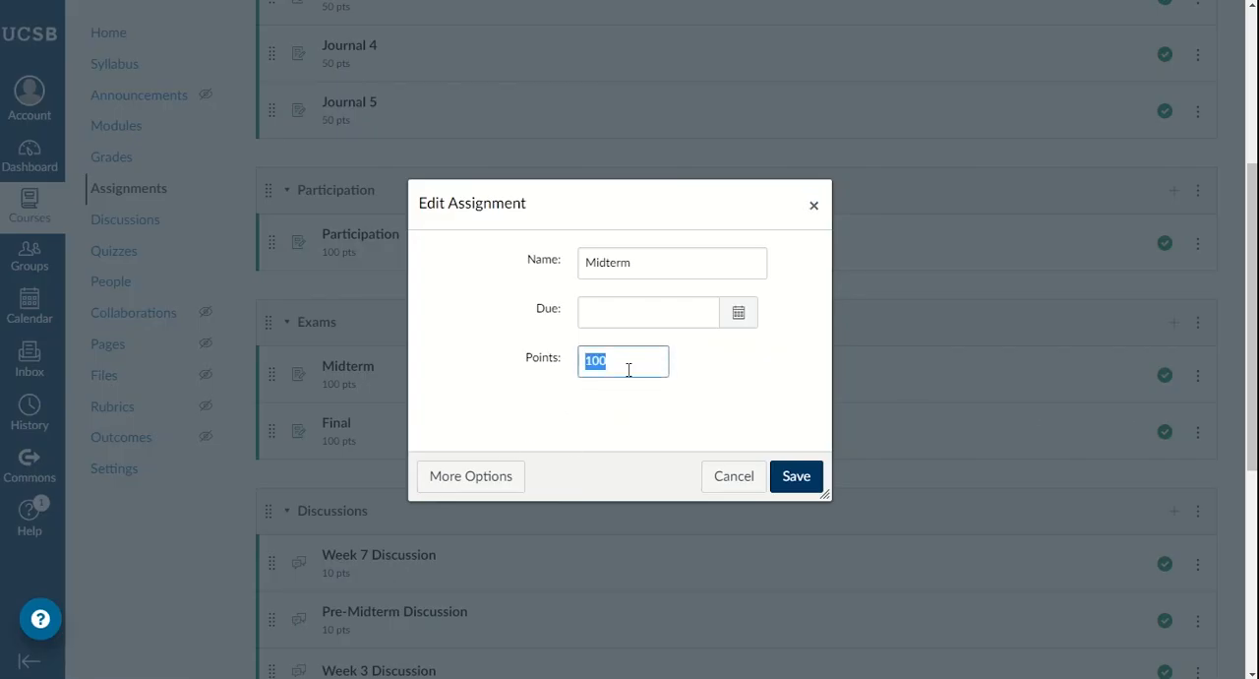
text(50)
click(801, 478)
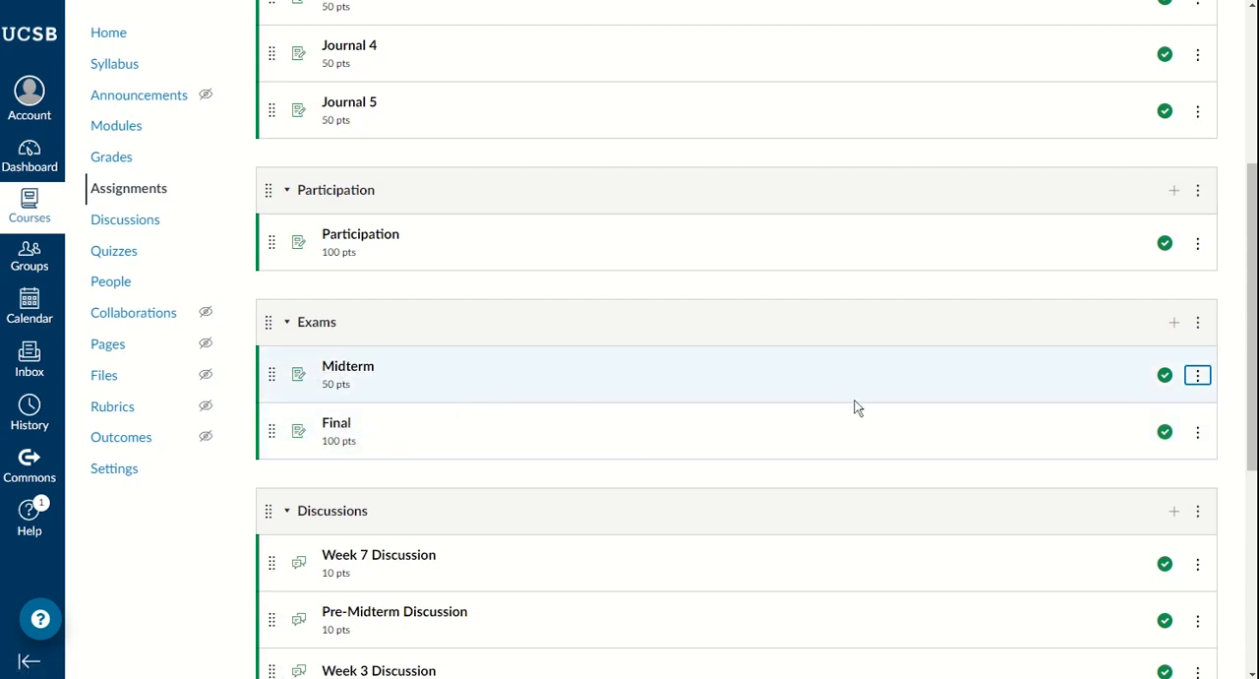
Step: Turn on weighting of the final grade based on assignment groups
scroll(979, 433, up, 1)
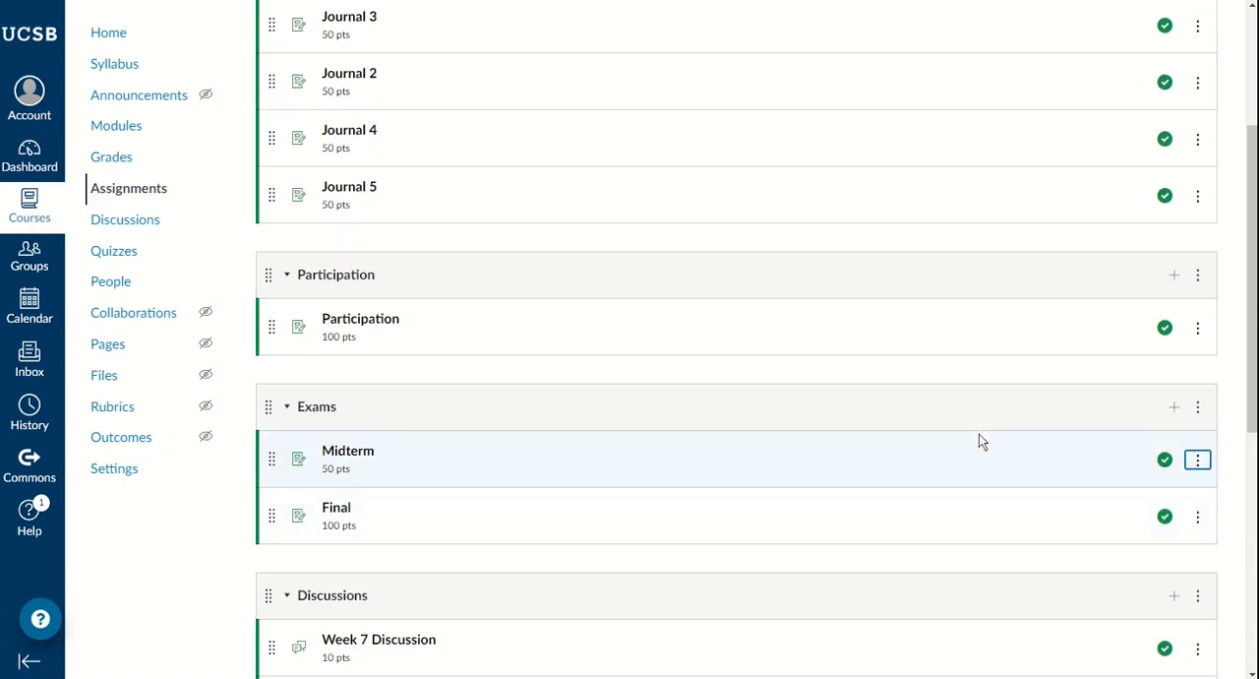
scroll(976, 437, down, 2)
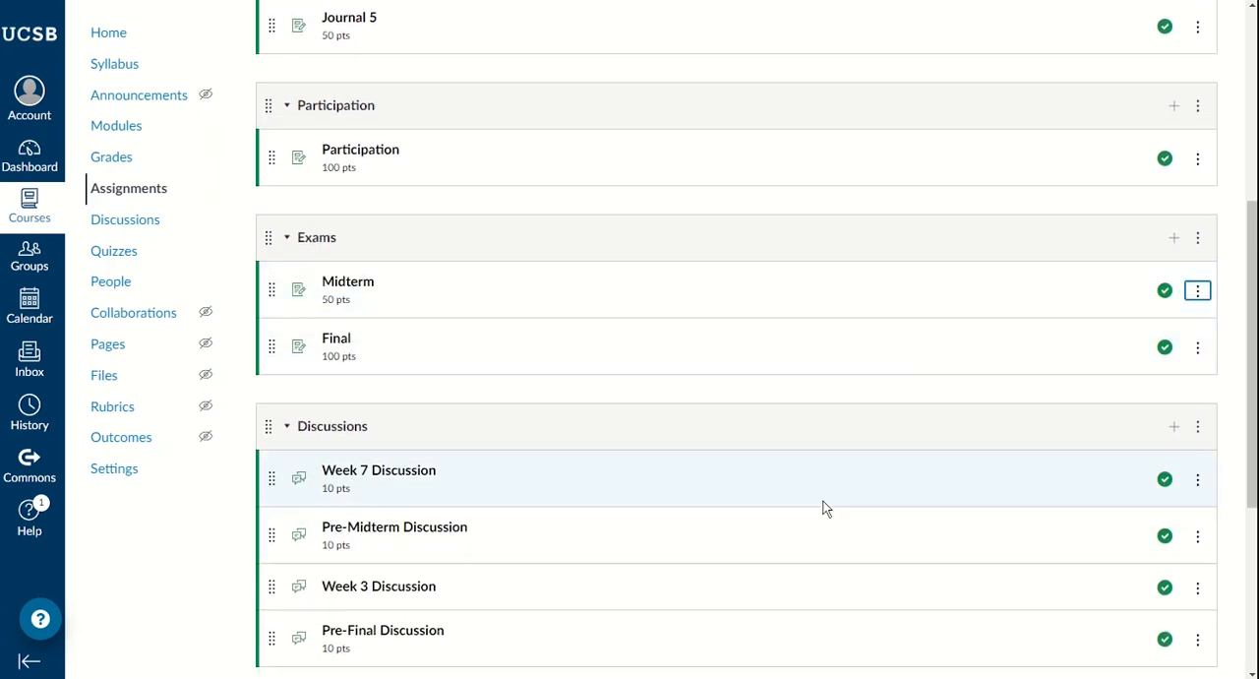
scroll(823, 507, up, 4)
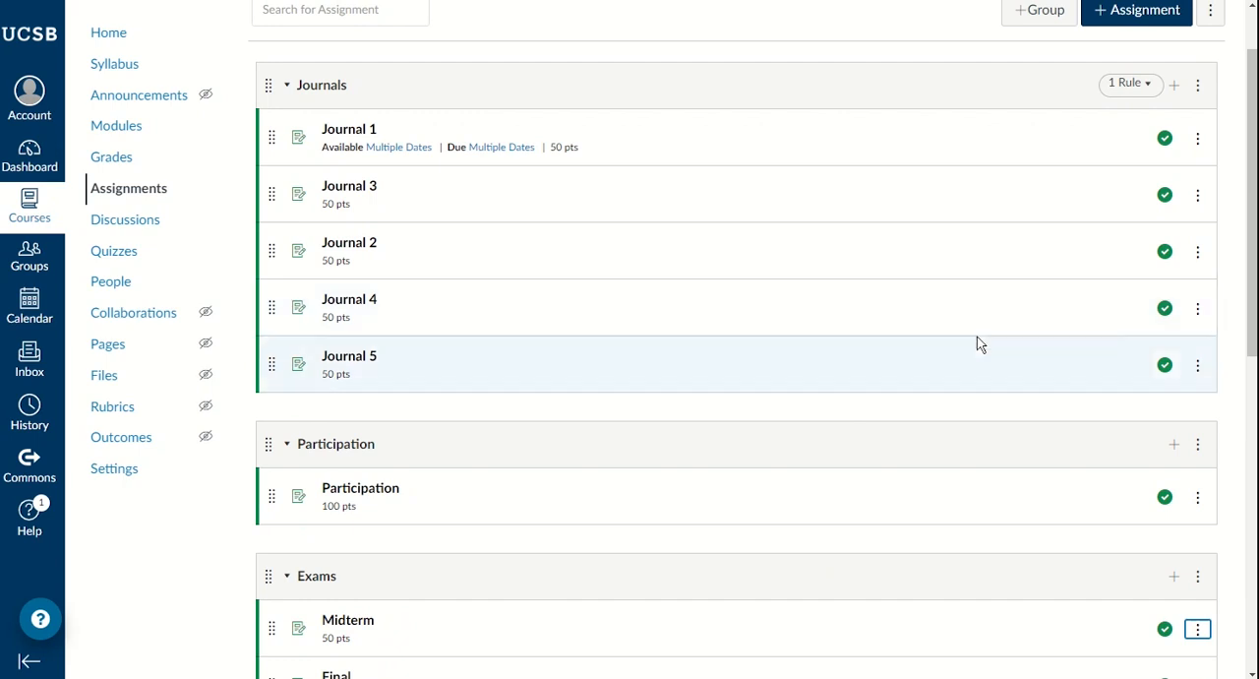
scroll(1175, 81, up, 1)
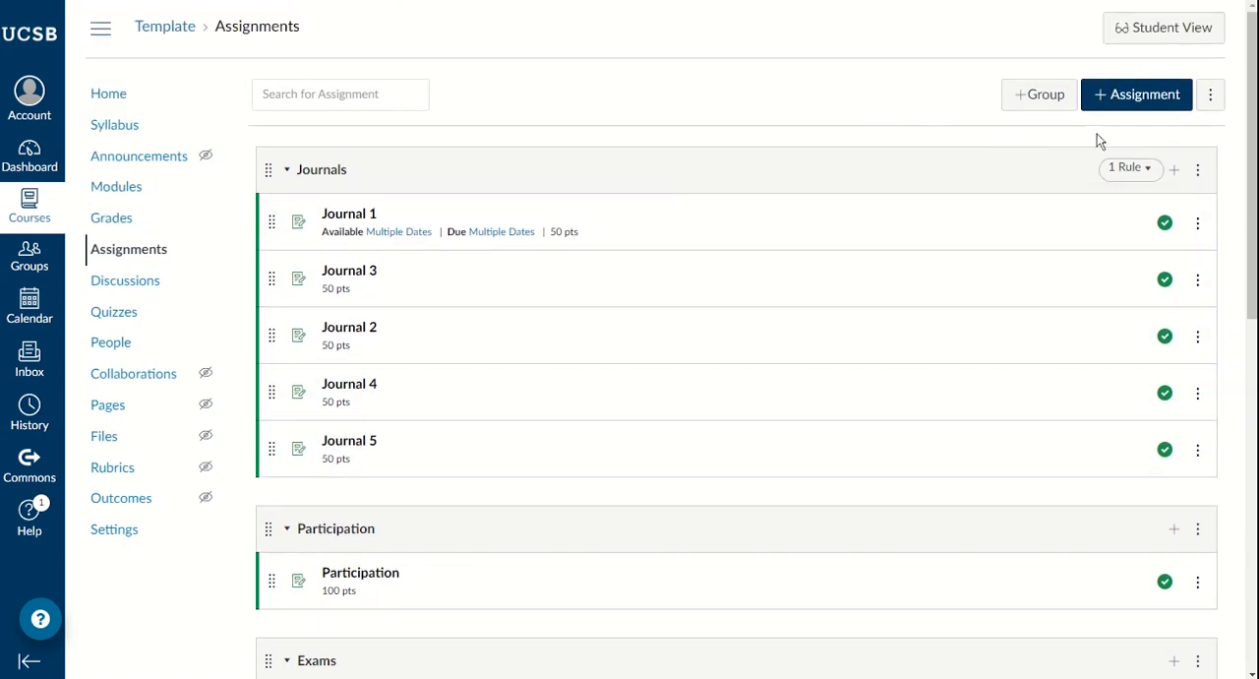
click(1211, 99)
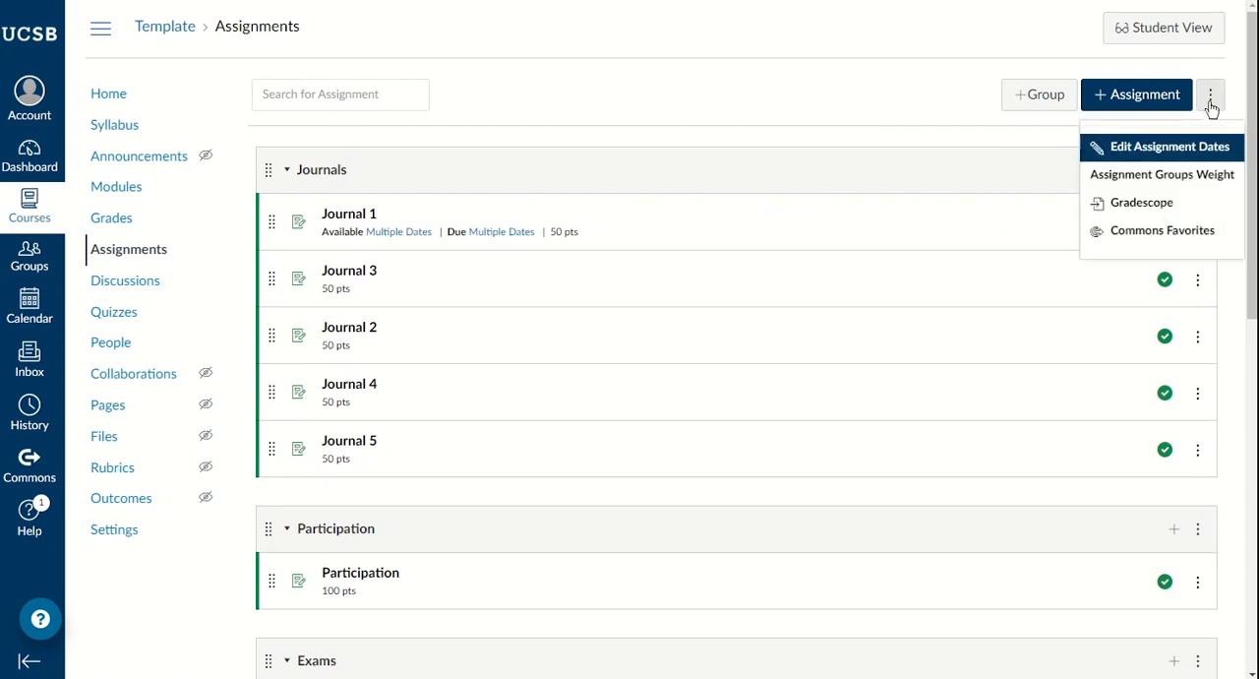
click(1119, 185)
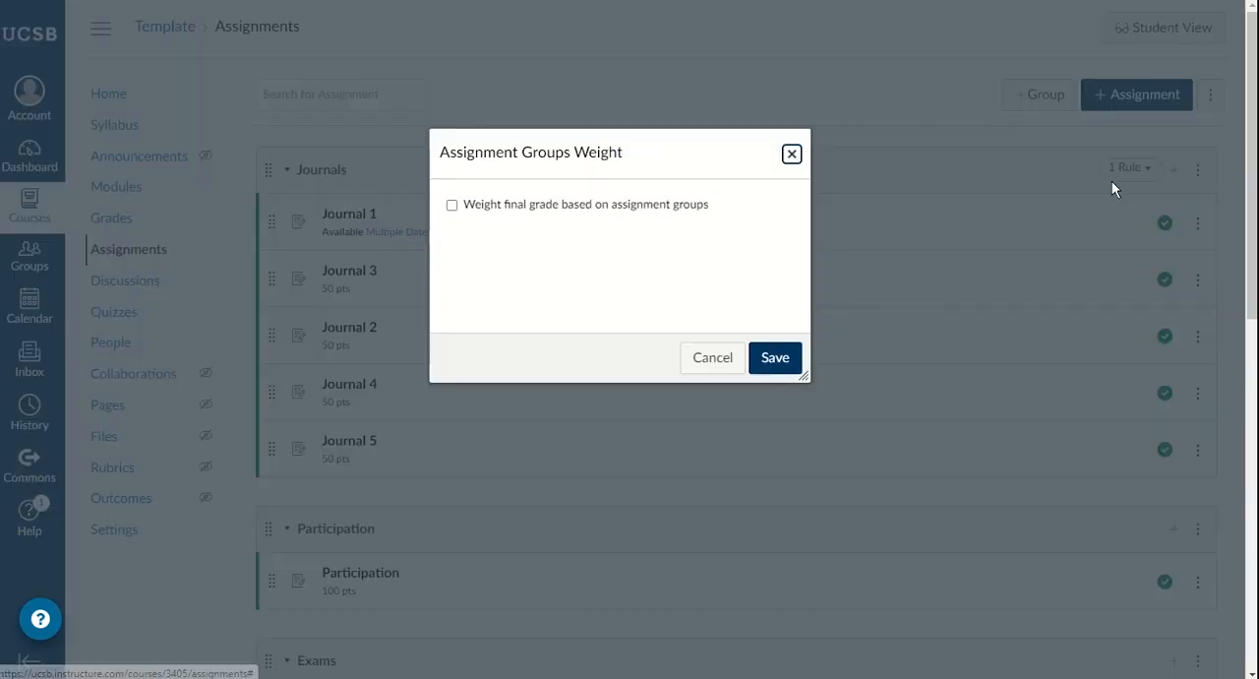
click(452, 206)
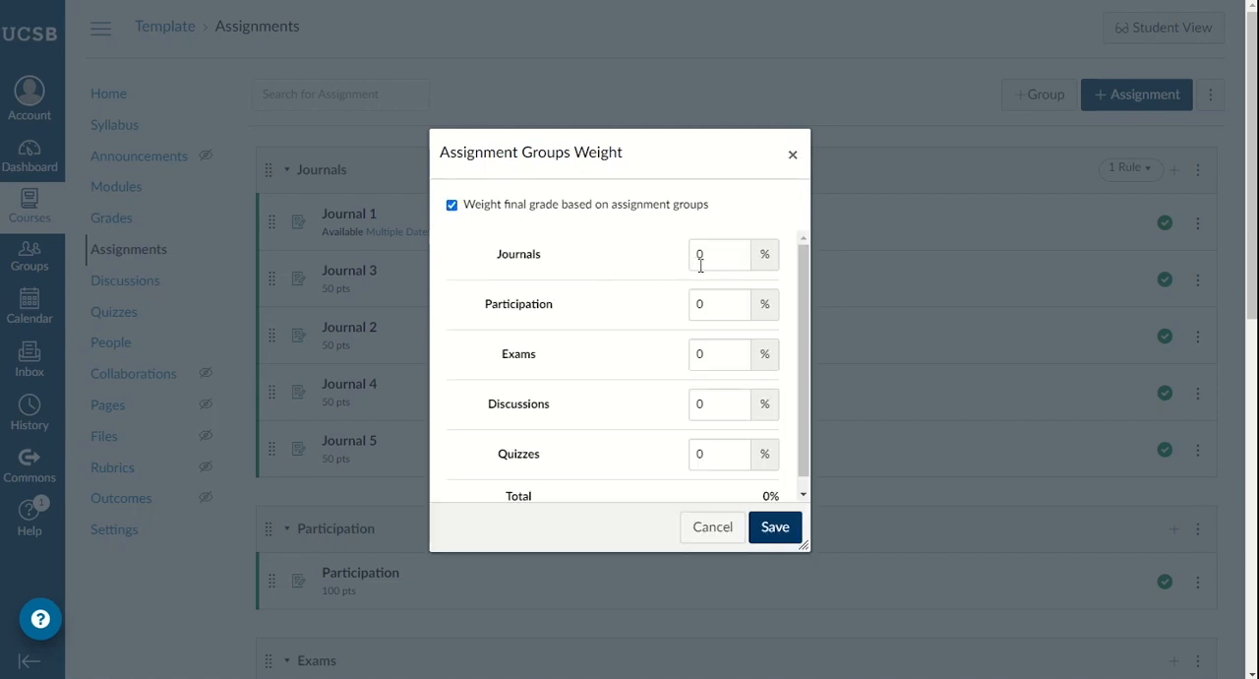
Step: Set the group weights to Journals 15%, Participation 10%, Exams 40%, Discussions 15% and Quizzes 20%, and save them
click(718, 266)
text(15)
key(Tab)
text(10)
key(Tab)
text(40)
key(Tab)
key(Tab)
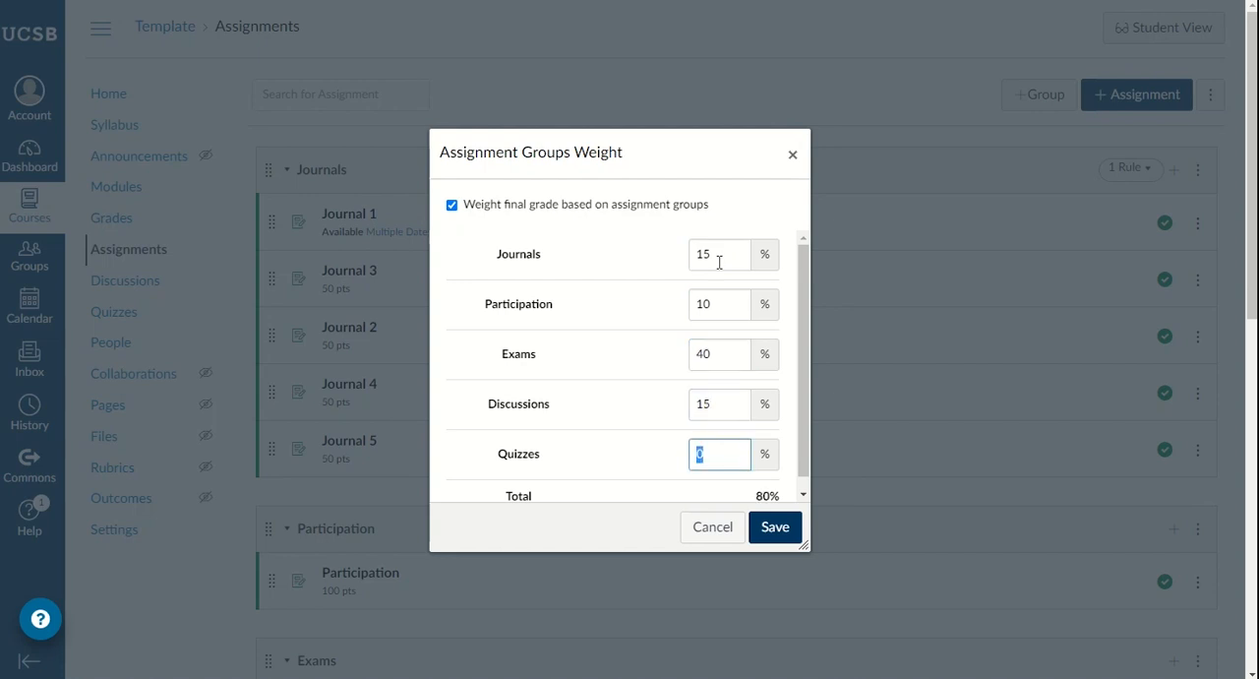
scroll(709, 330, down, 1)
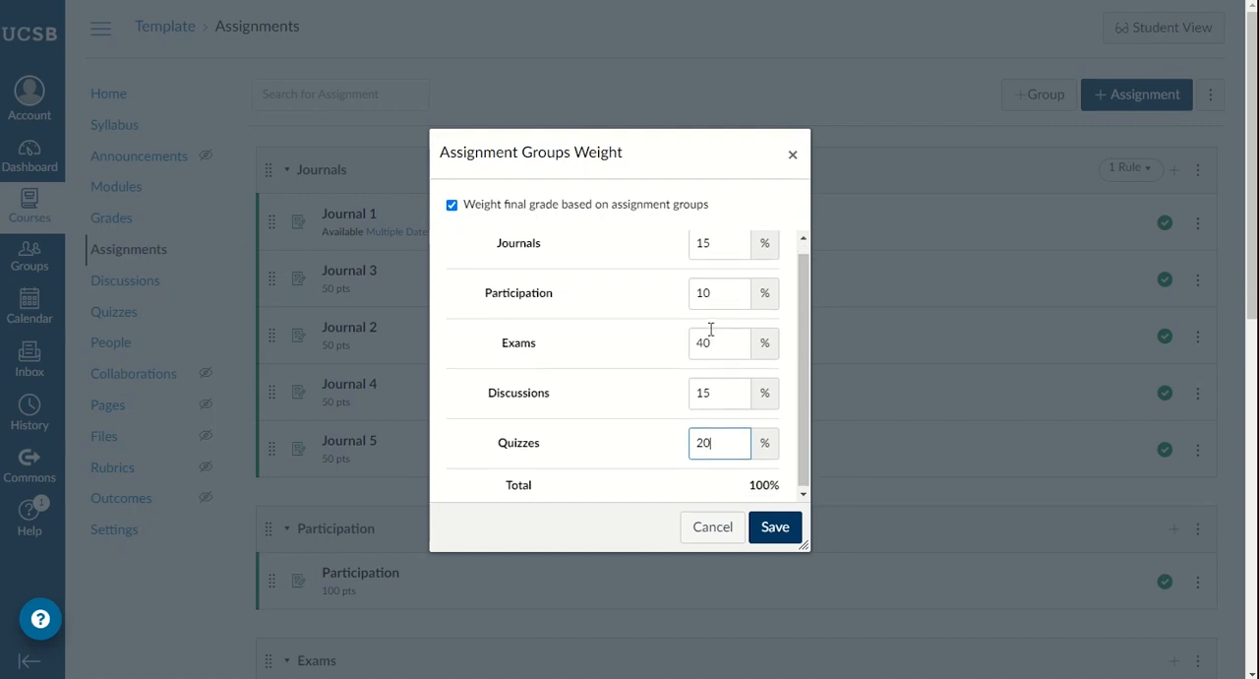
click(774, 531)
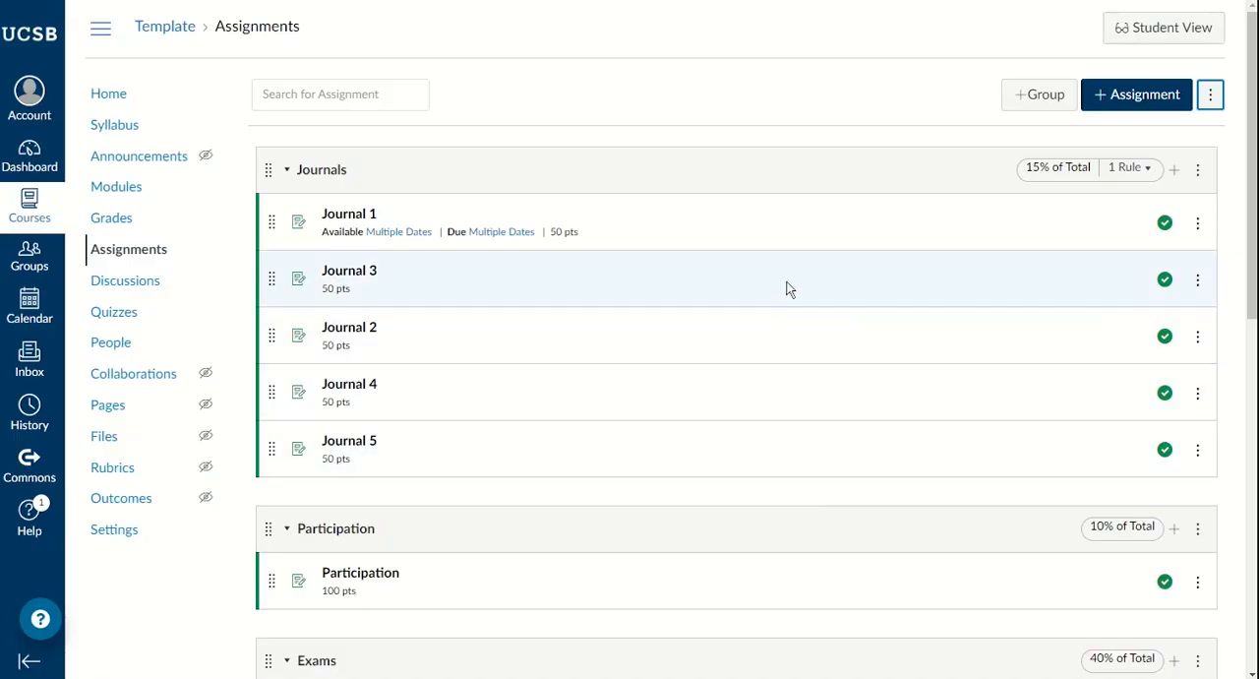
Step: Check the weight shown on each assignment group from Journals through Quizzes
scroll(1014, 177, down, 3)
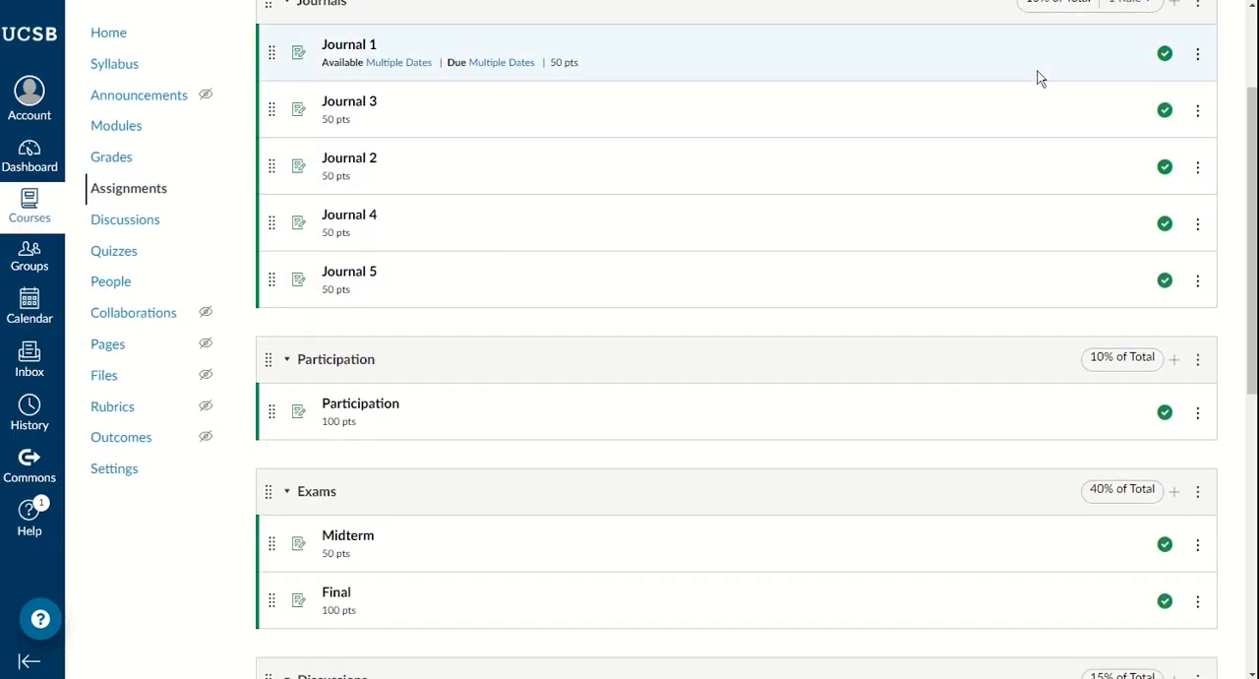
scroll(1040, 109, down, 3)
scroll(1082, 344, down, 3)
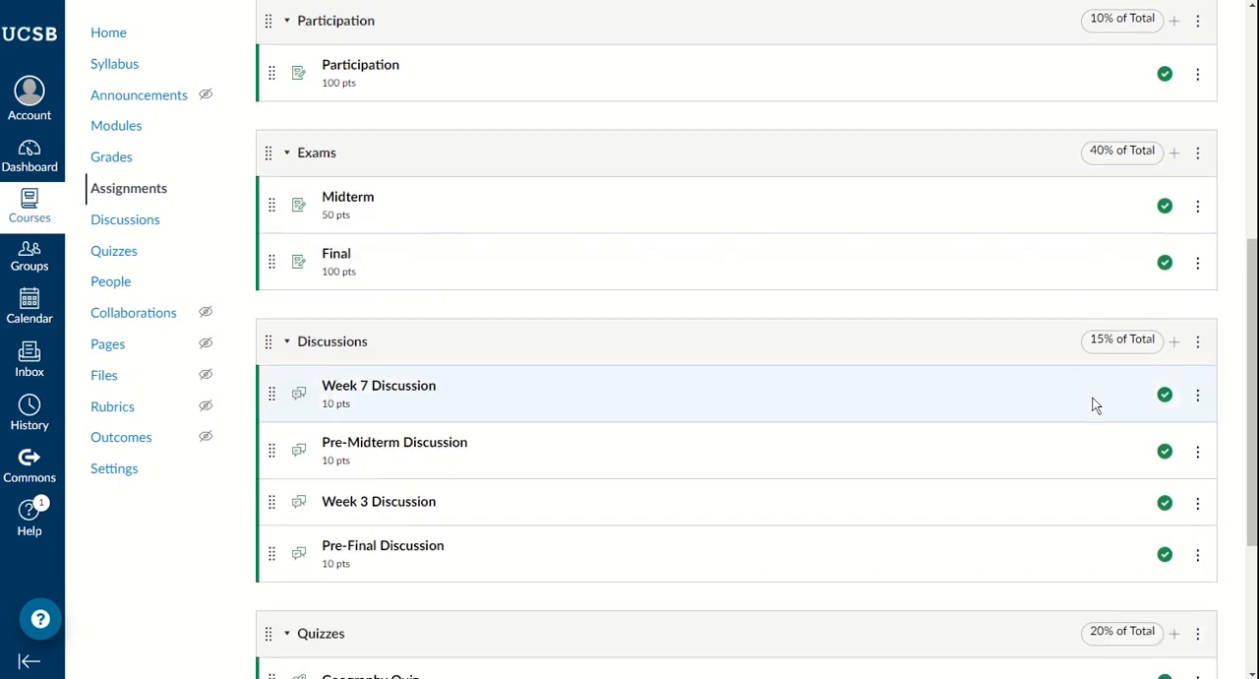
scroll(1089, 406, down, 5)
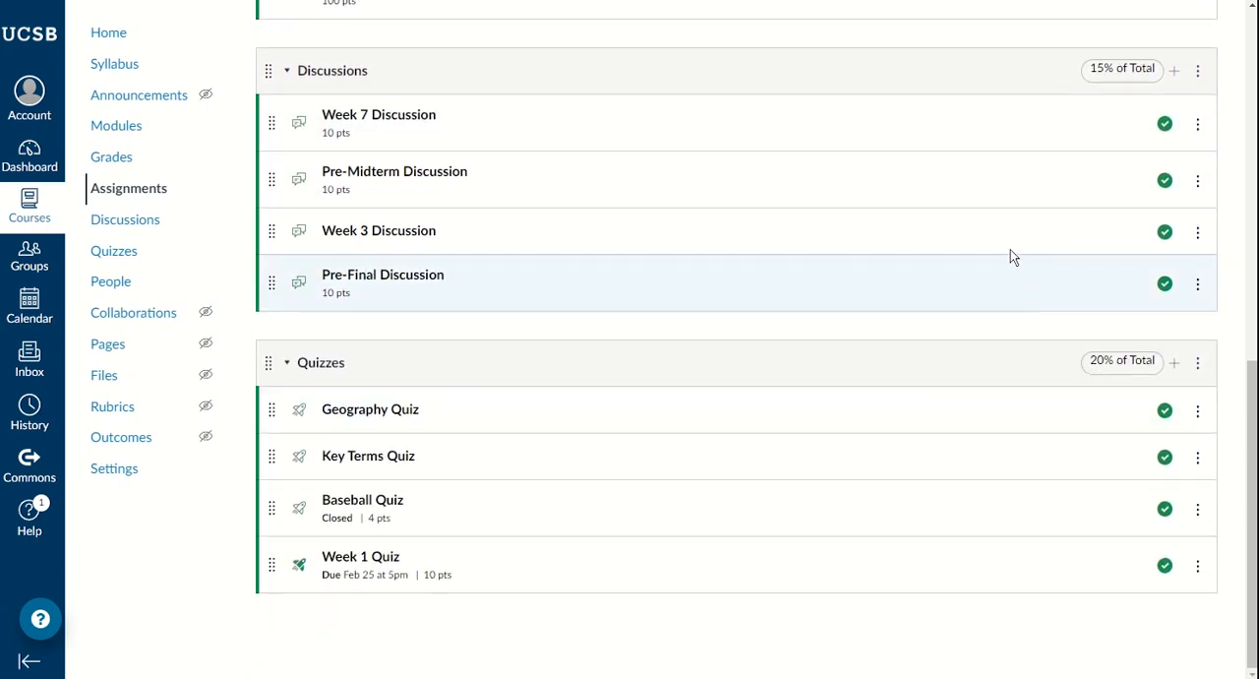
scroll(1014, 227, up, 3)
scroll(894, 216, up, 3)
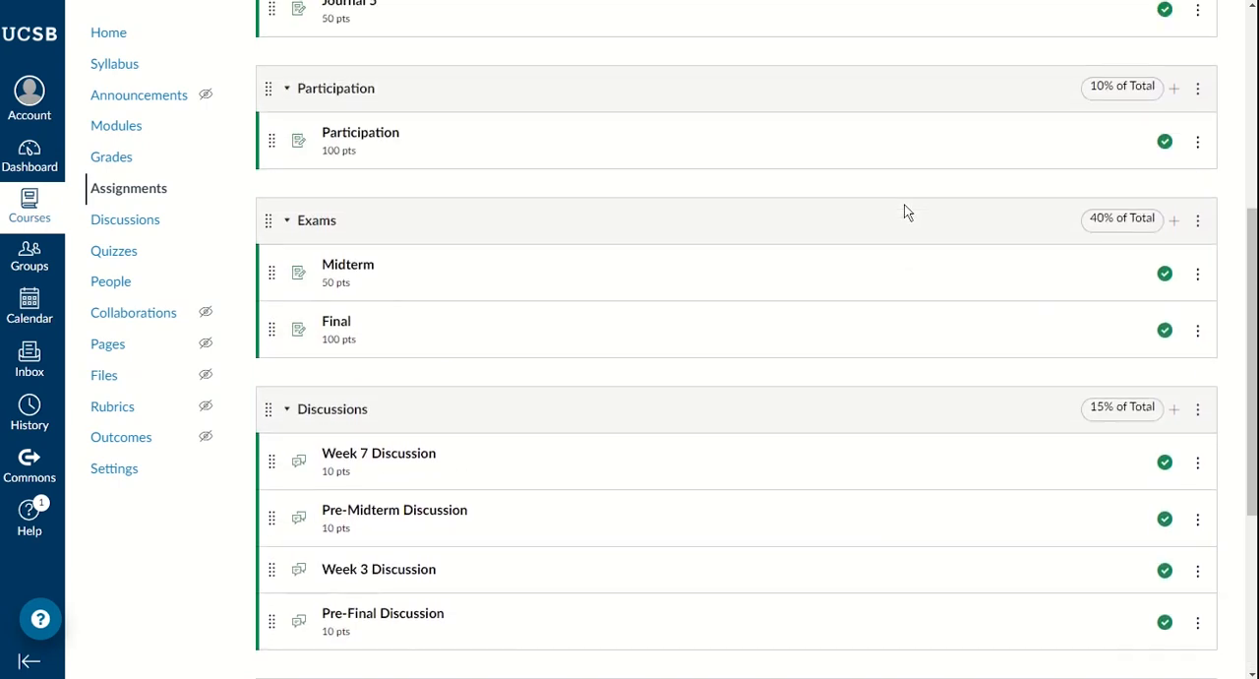
scroll(826, 234, up, 1)
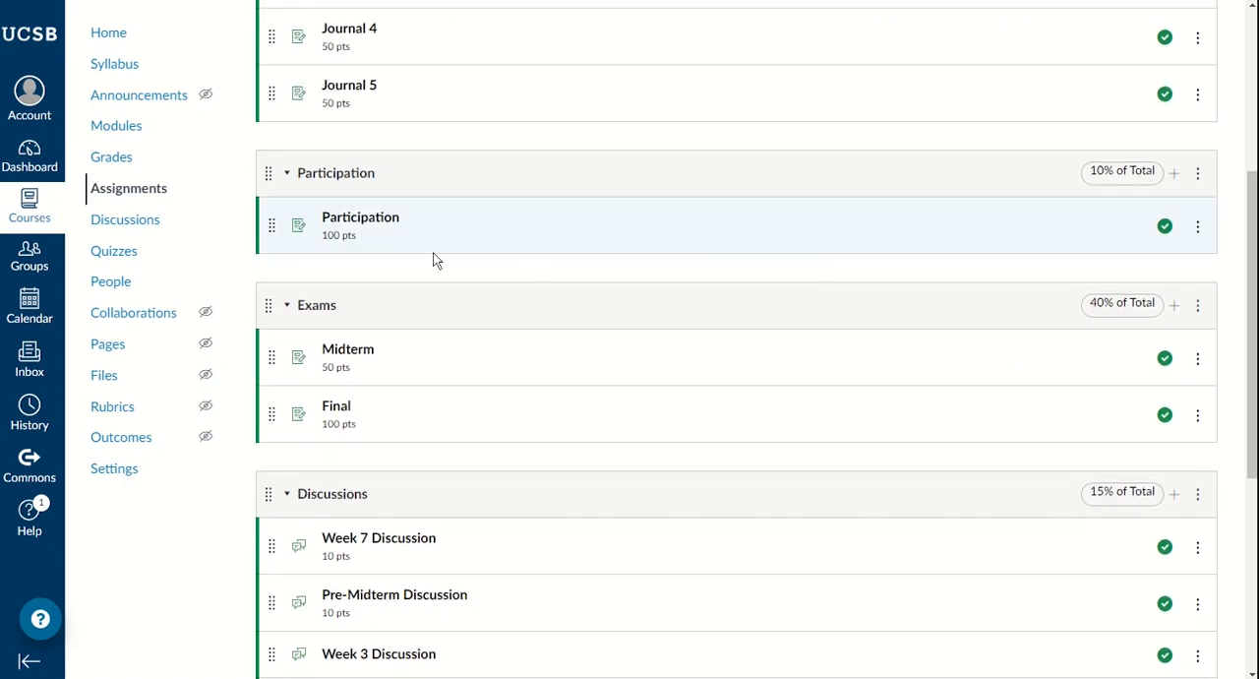
Step: In the course gradebook, move the Journals total column between Key Terms Quiz and Baseball Quiz, and the Participation total column just before Pre-Final Discussion
click(100, 157)
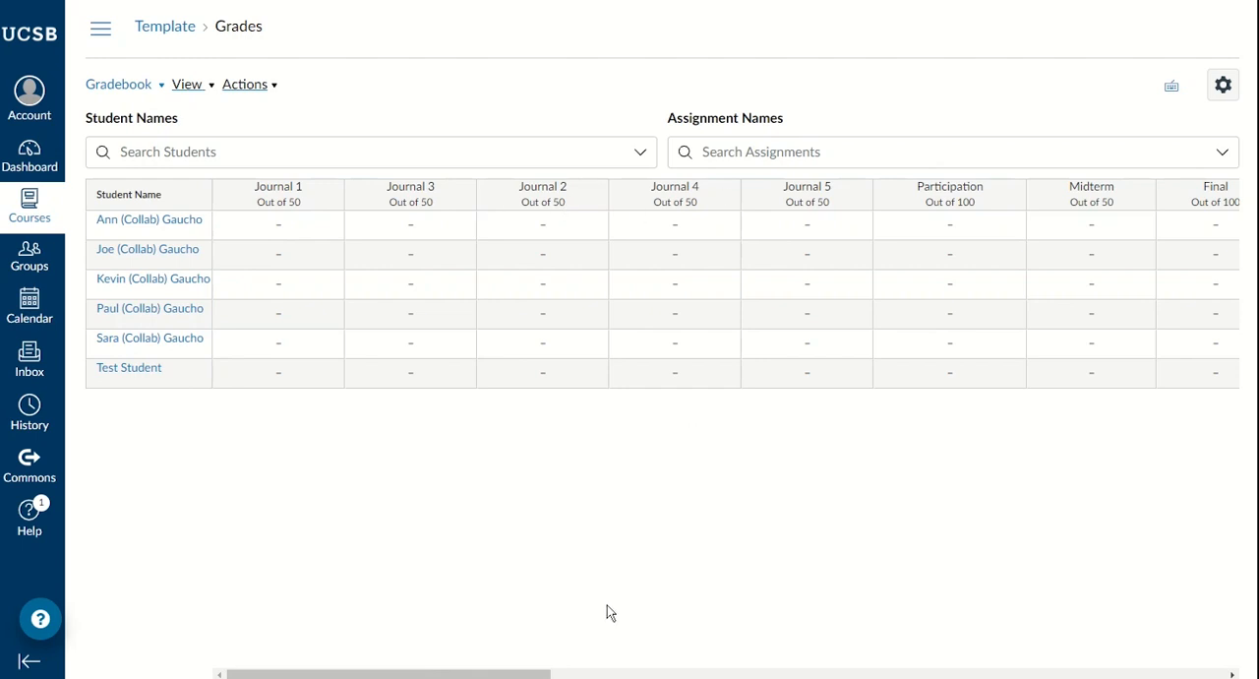
drag(529, 674, 1224, 675)
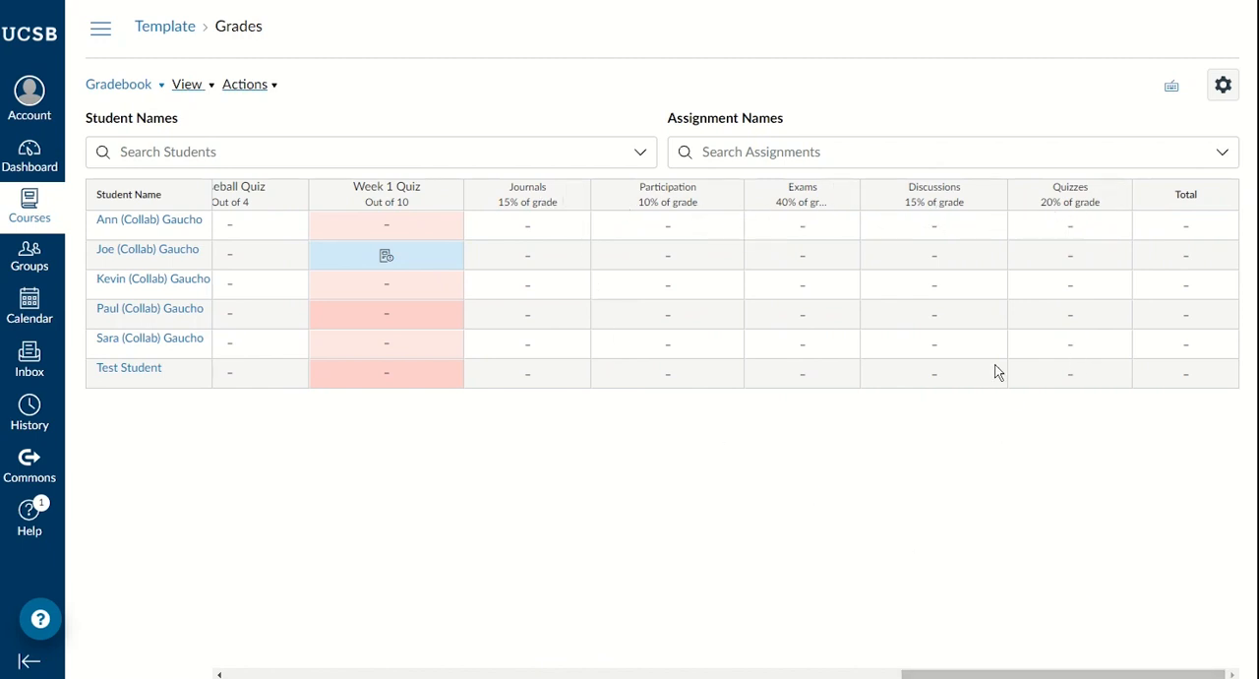
drag(983, 674, 872, 673)
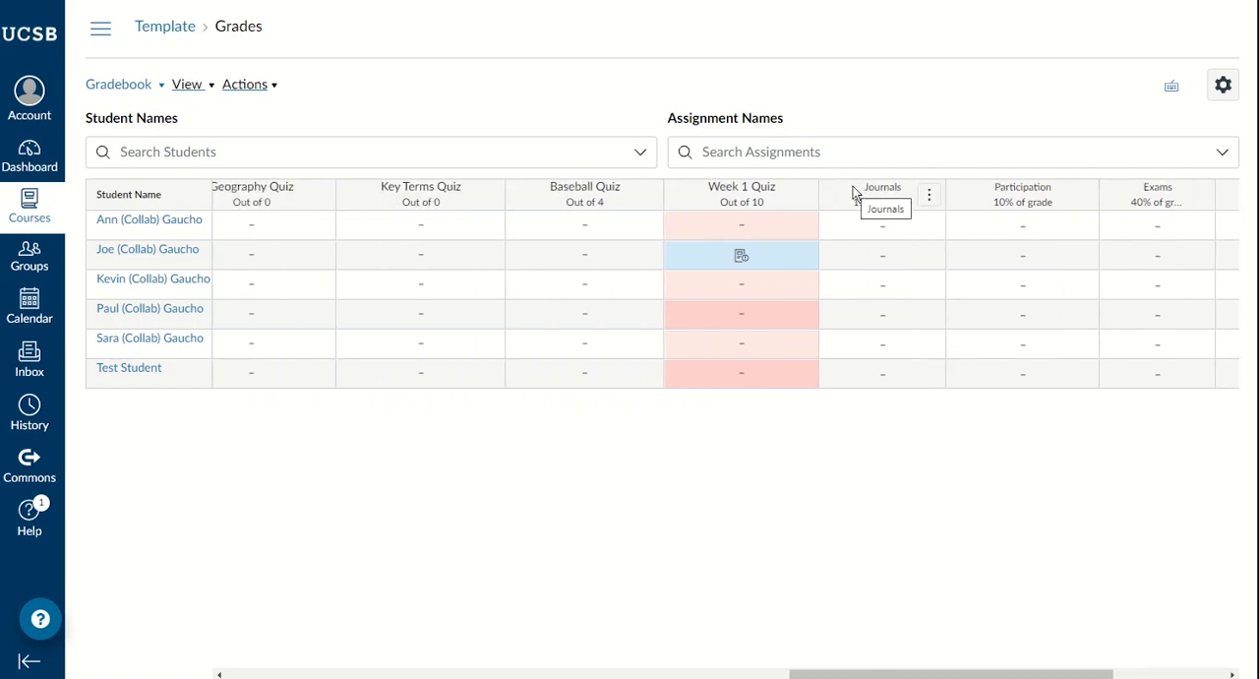
drag(854, 192, 528, 222)
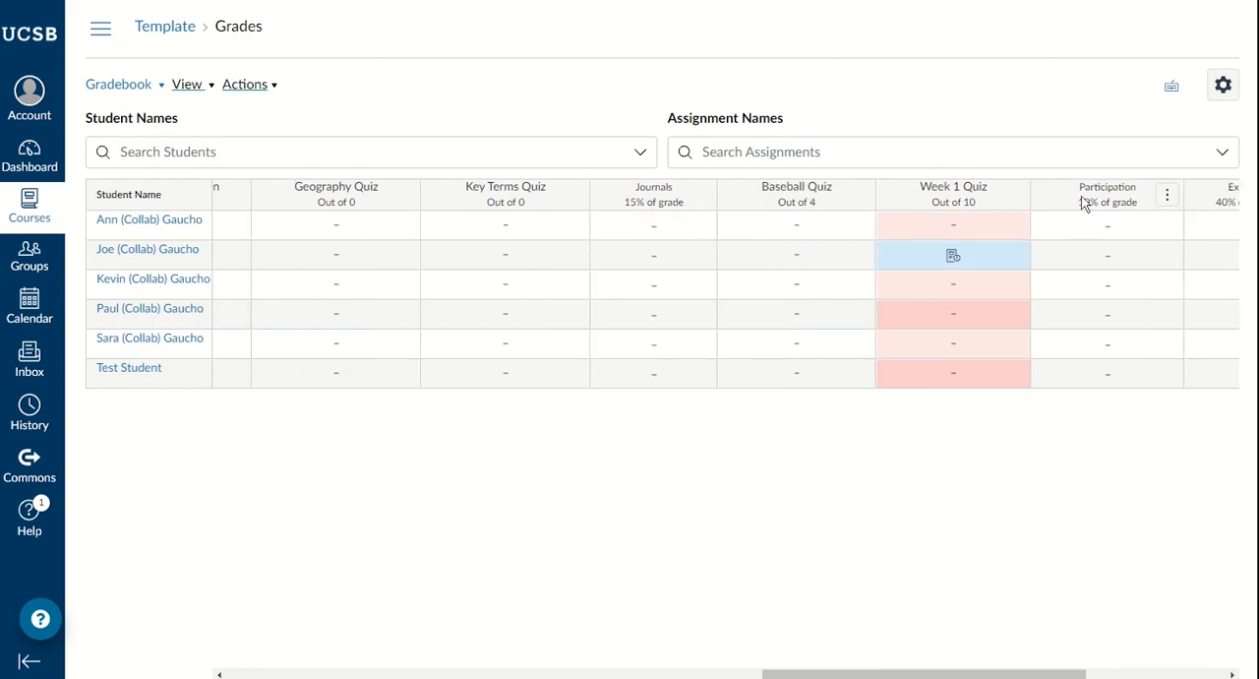
drag(1084, 202, 264, 205)
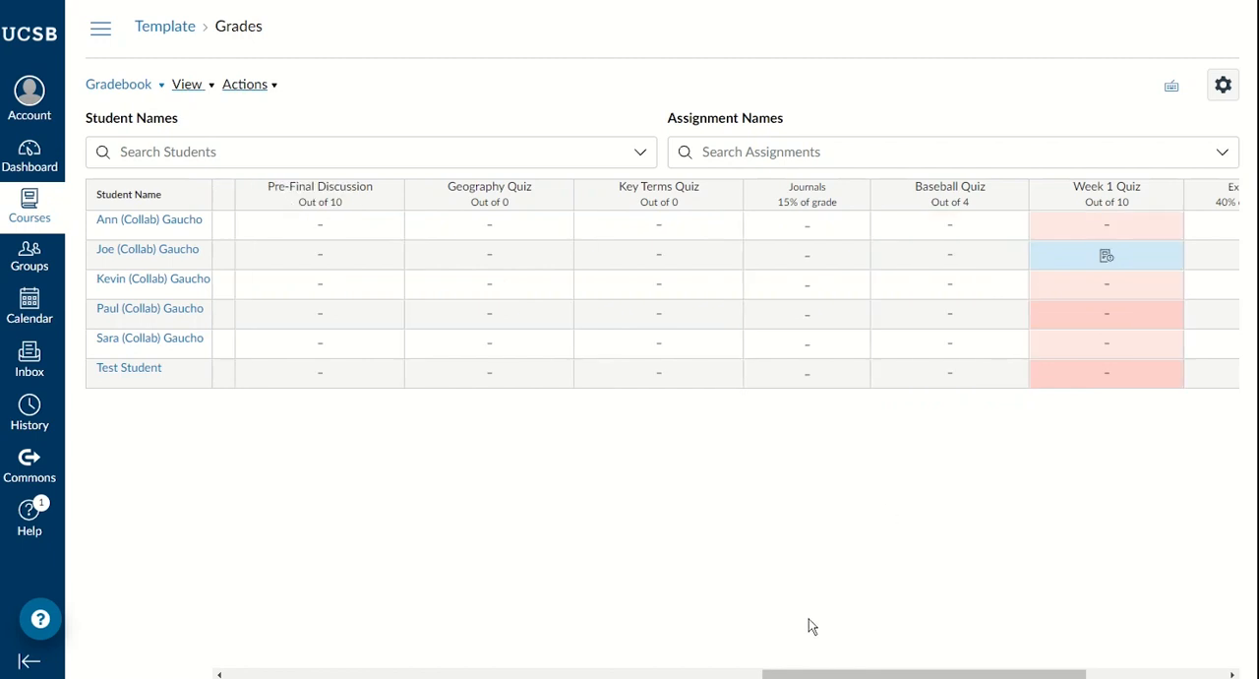
Step: Move the Exams total column to just before the Week 7 Discussion column
mouse_move(932, 676)
mouse_down()
mouse_move(1060, 675)
mouse_move(640, 676)
mouse_move(948, 676)
mouse_up()
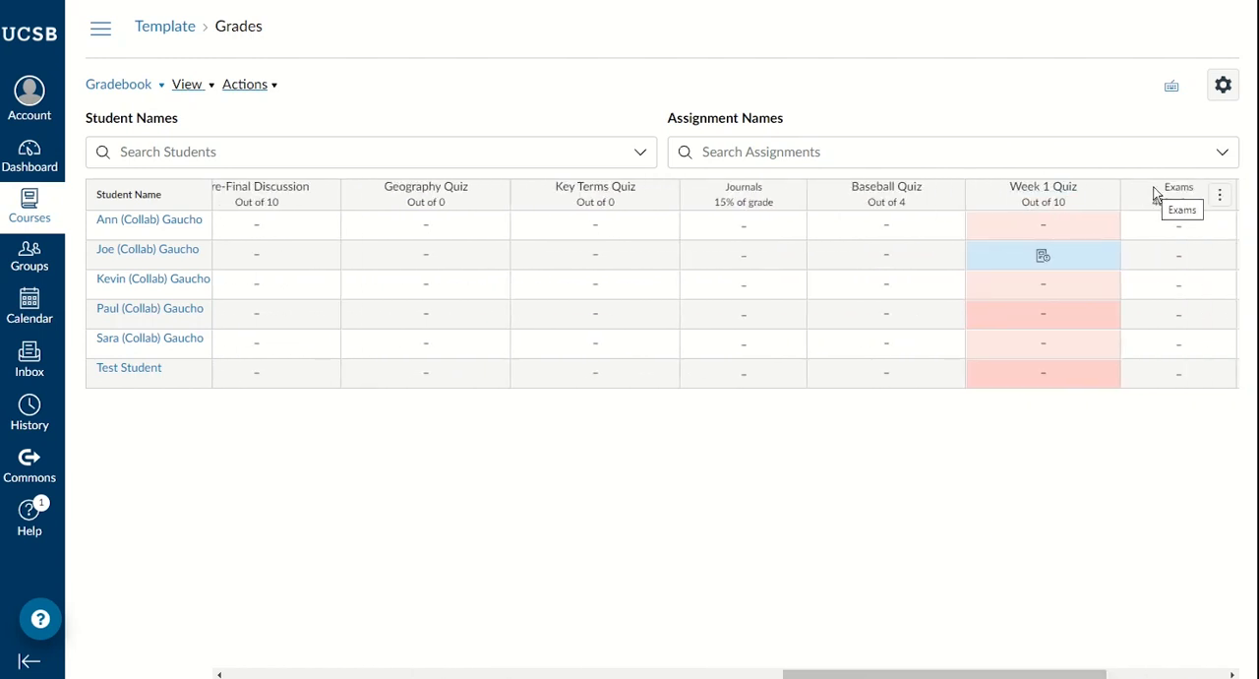
drag(1153, 194, 302, 185)
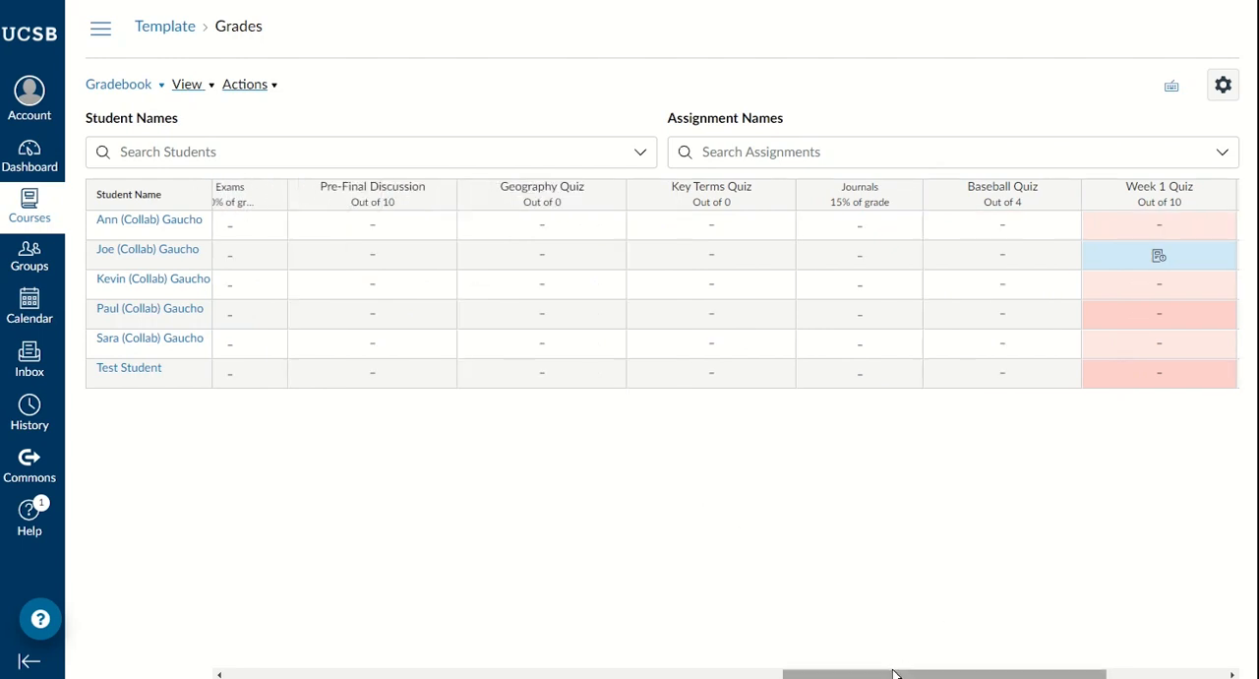
drag(894, 671, 678, 661)
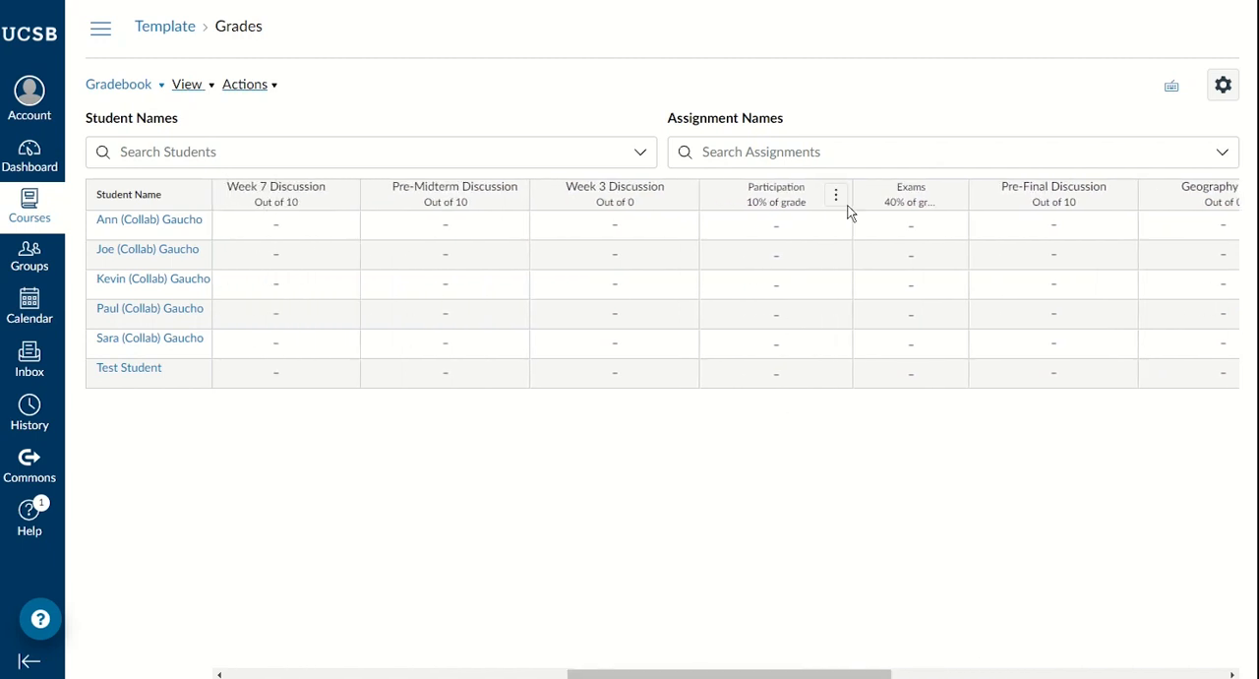
drag(875, 196, 224, 202)
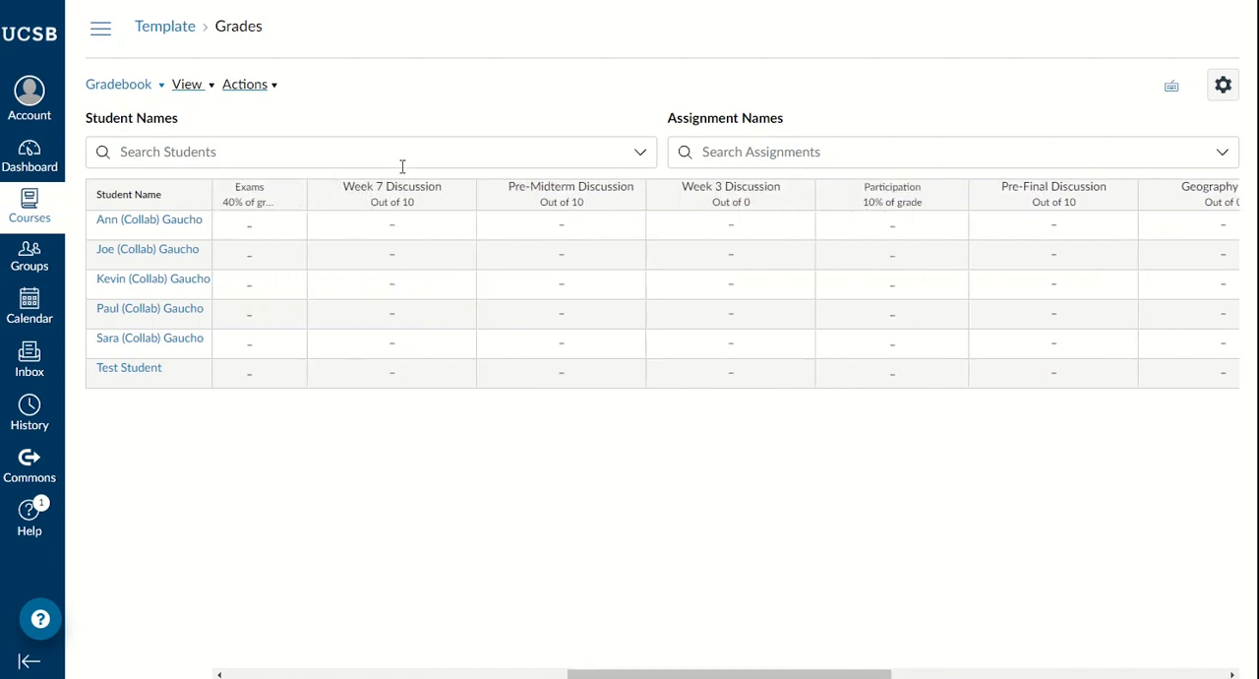